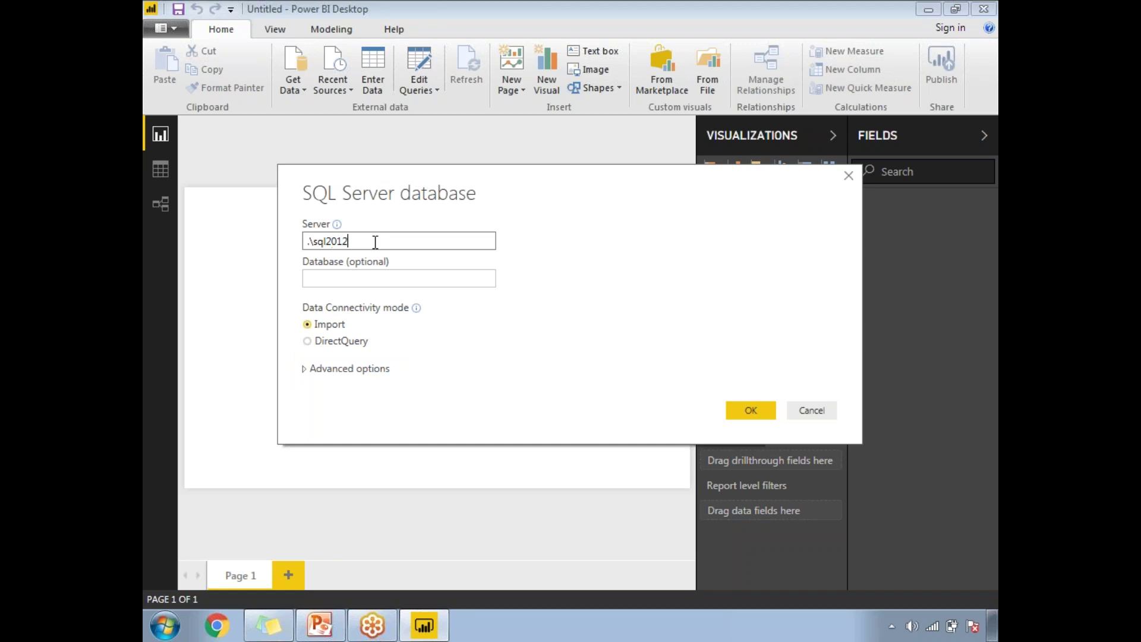
Step: Connect to the SQL Server .\sql2012 in Import mode and select the EMP table from the CSharp database
{"action": "left_click", "coordinate": [410, 279]}
{"action": "left_click", "coordinate": [732, 415]}
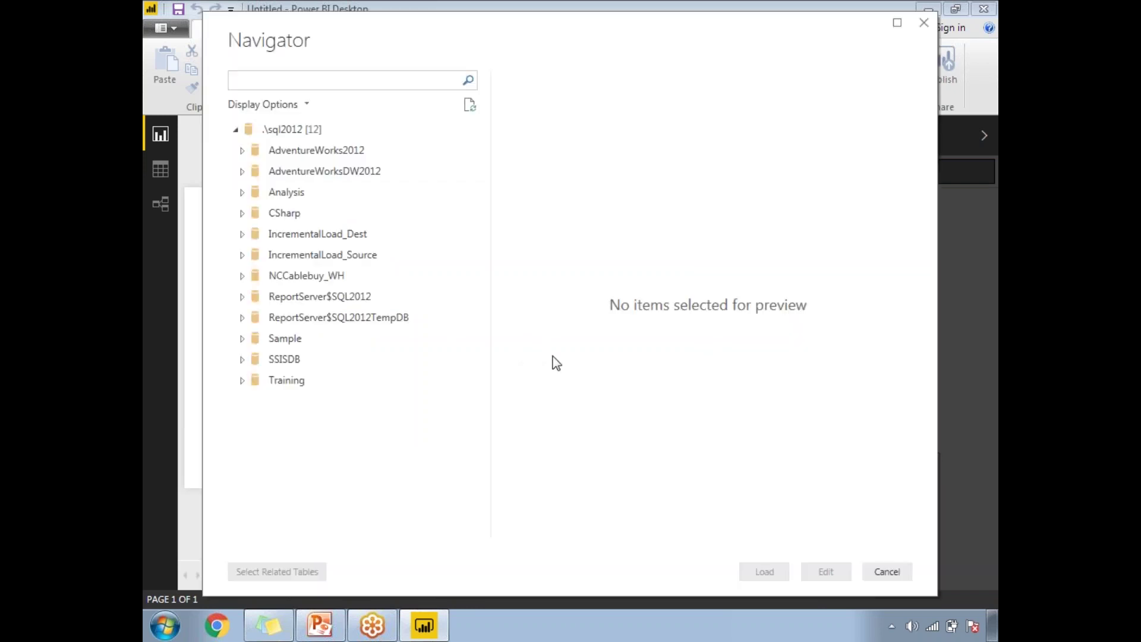
{"action": "left_click", "coordinate": [242, 214]}
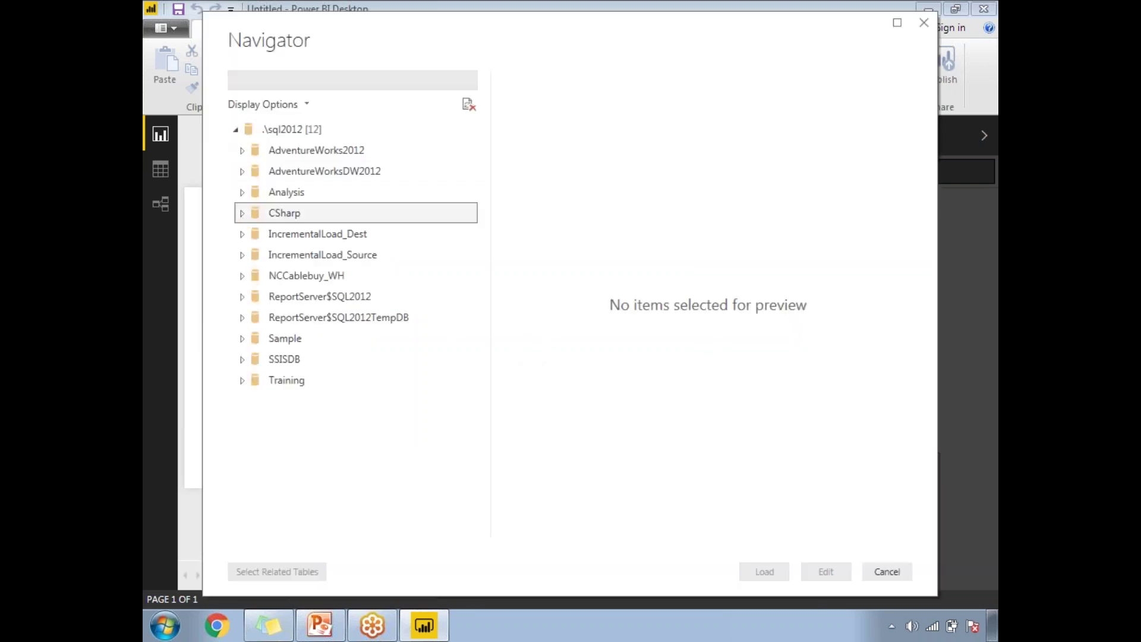
{"action": "left_click", "coordinate": [261, 359]}
{"action": "left_click", "coordinate": [260, 359]}
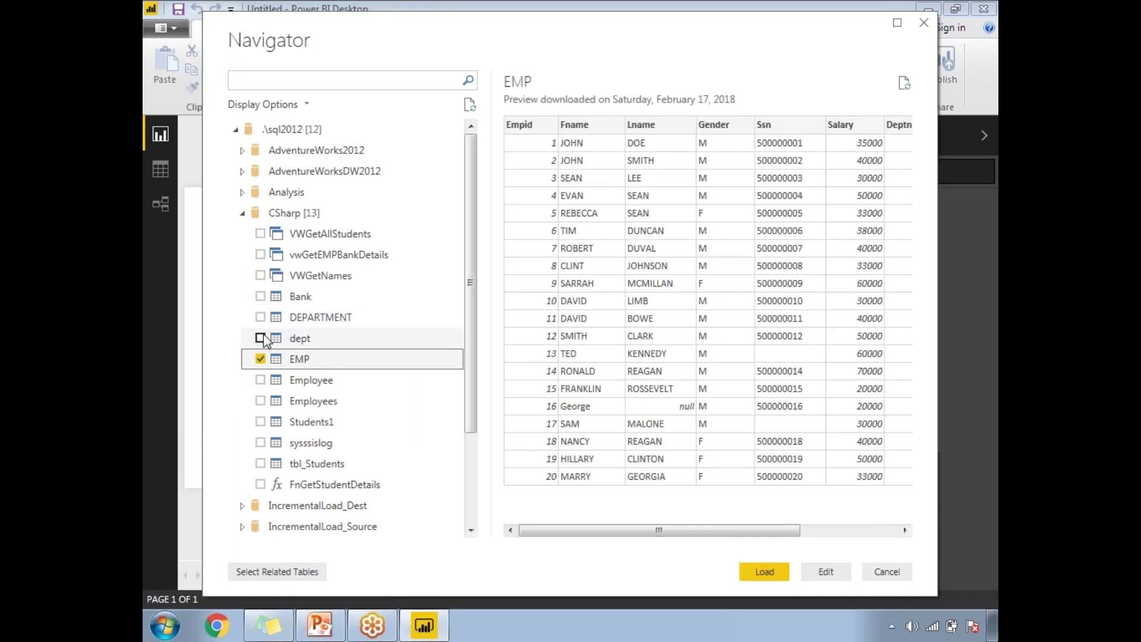
Step: Check the remaining columns in the EMP preview, add the DEPARTMENT table to the selection and load both tables
{"action": "left_click", "coordinate": [624, 531]}
{"action": "left_click_drag", "start_coordinate": [626, 530], "coordinate": [748, 530]}
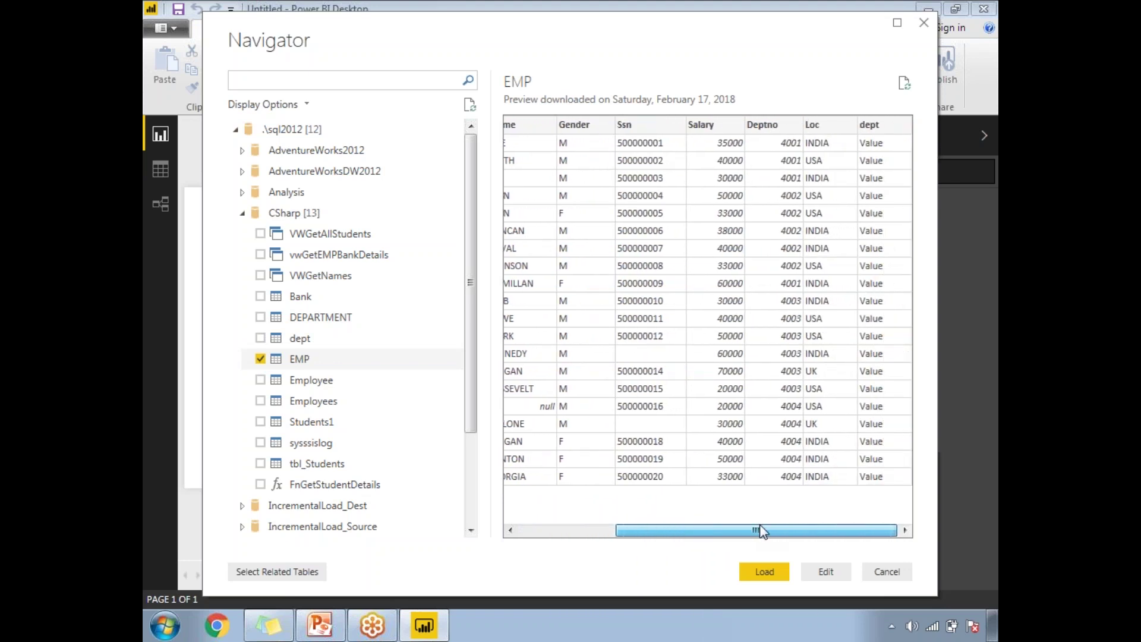
{"action": "left_click", "coordinate": [260, 316]}
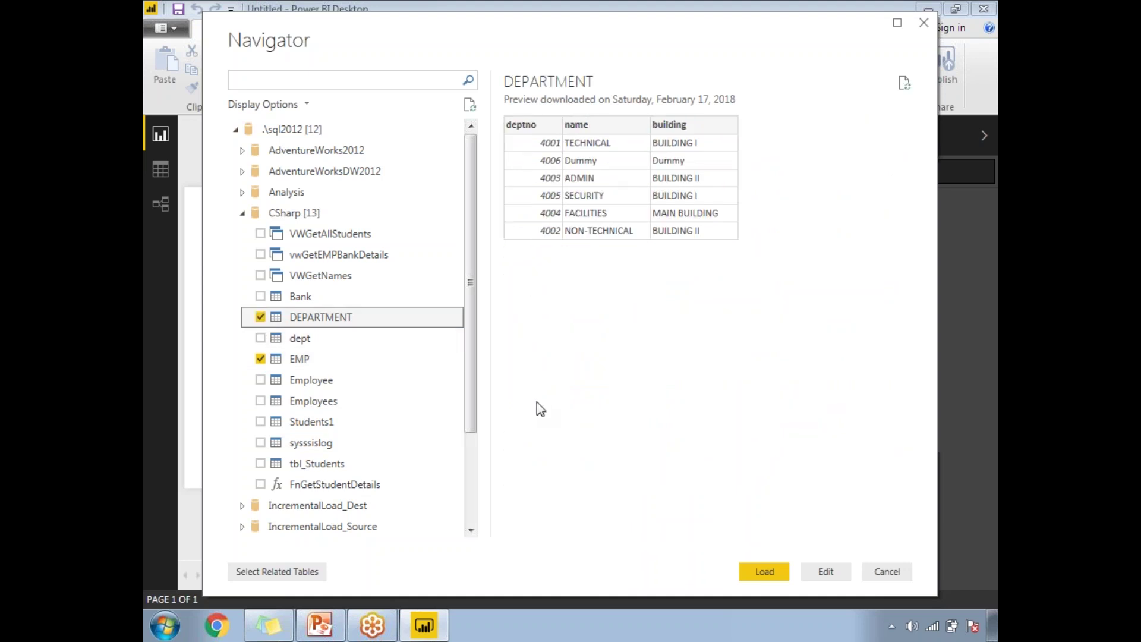
{"action": "left_click", "coordinate": [764, 571]}
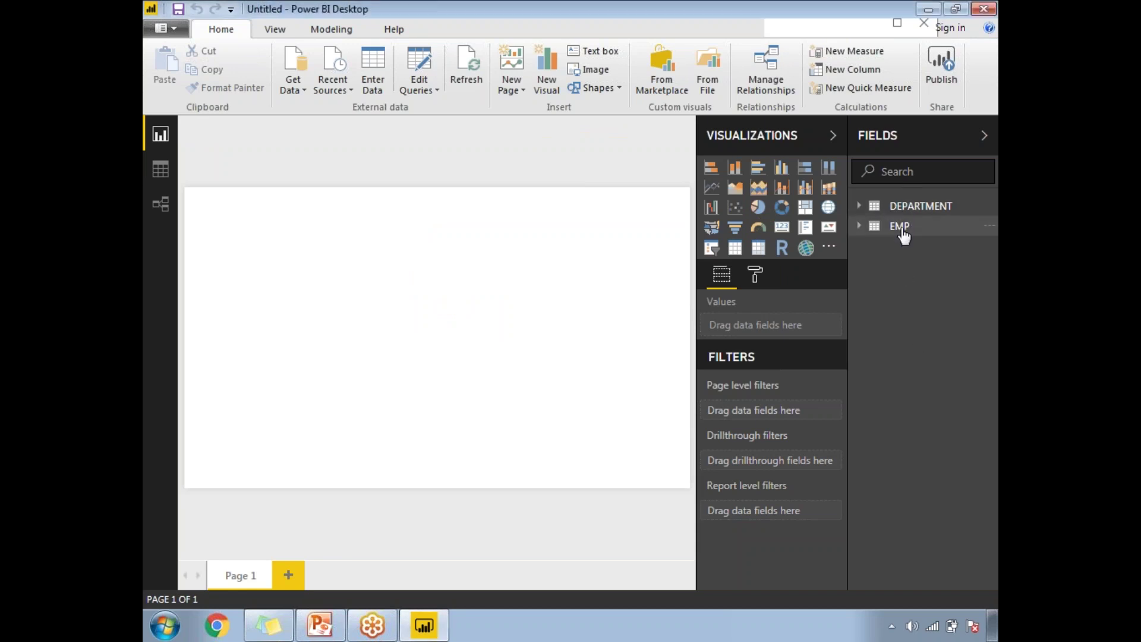
Step: Review the EMP table's field list and examine the loaded DEPARTMENT and EMP rows in the data view
{"action": "double_click", "coordinate": [900, 227]}
{"action": "left_click", "coordinate": [875, 228]}
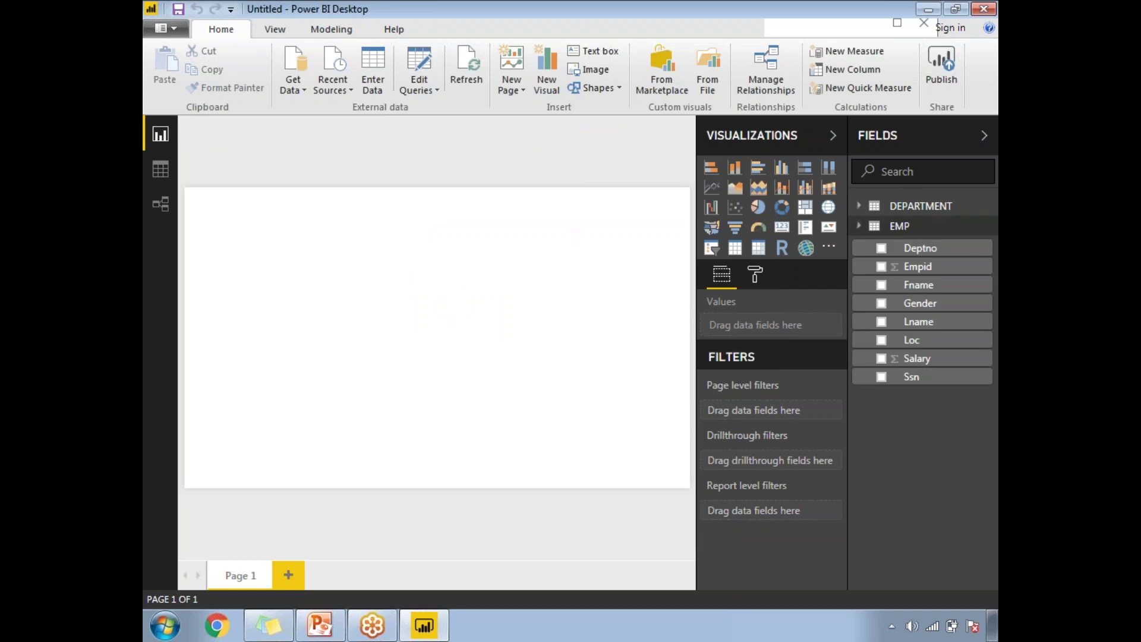
{"action": "left_click", "coordinate": [161, 171]}
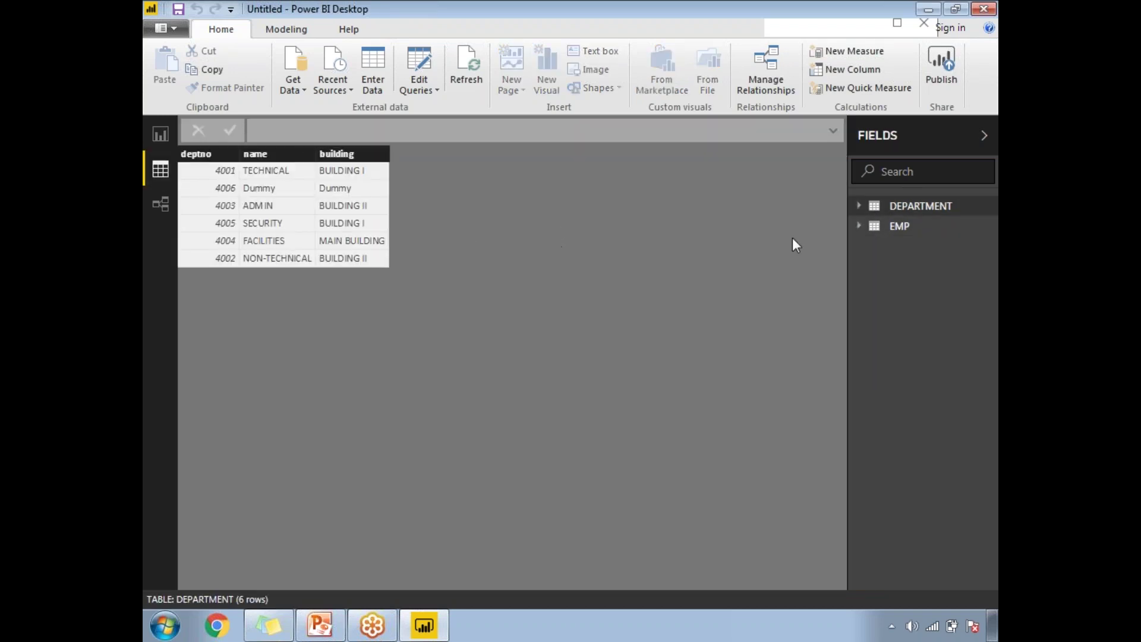
{"action": "left_click", "coordinate": [898, 228]}
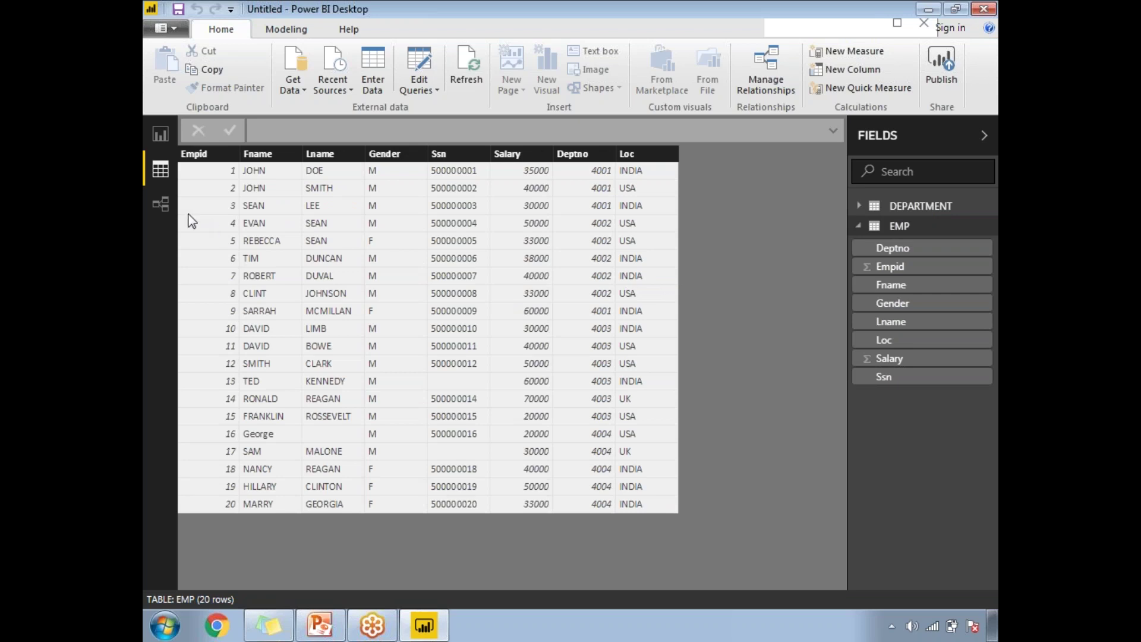
Step: Show the relationship diagram and enlarge the EMP table box until all its fields, including Deptno, fit
{"action": "left_click", "coordinate": [163, 206]}
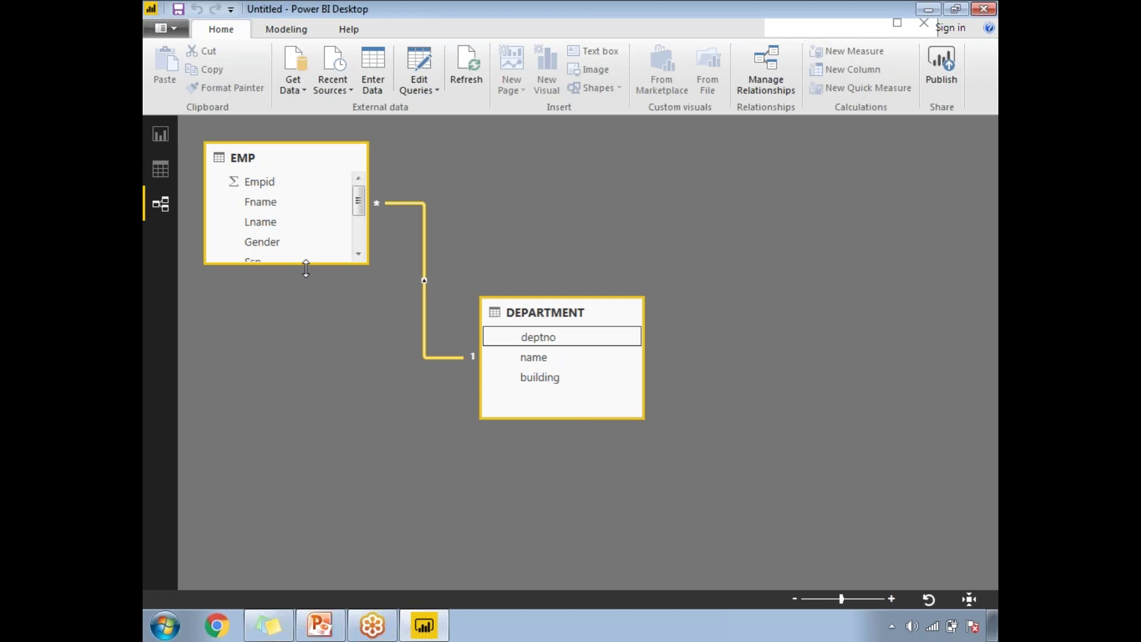
{"action": "left_click_drag", "start_coordinate": [306, 268], "coordinate": [288, 365]}
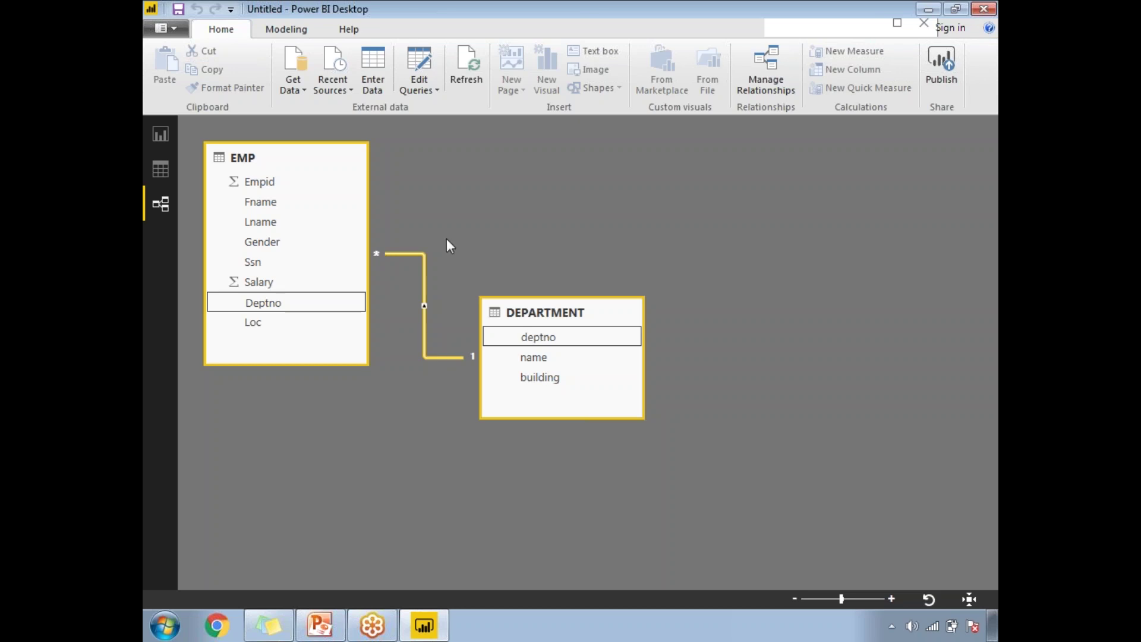
Step: Add a new calculated column to the EMP table in the data view and name it DeptName
{"action": "left_click", "coordinate": [160, 170]}
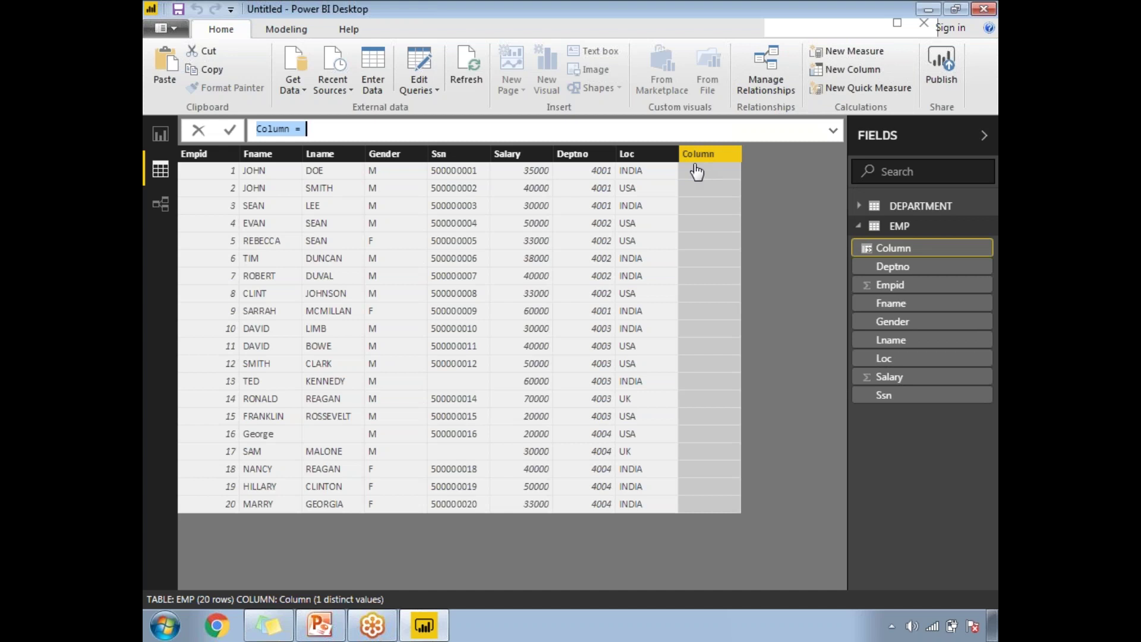
{"action": "left_click_drag", "start_coordinate": [290, 129], "coordinate": [256, 129]}
{"action": "type", "text": "Dept"}
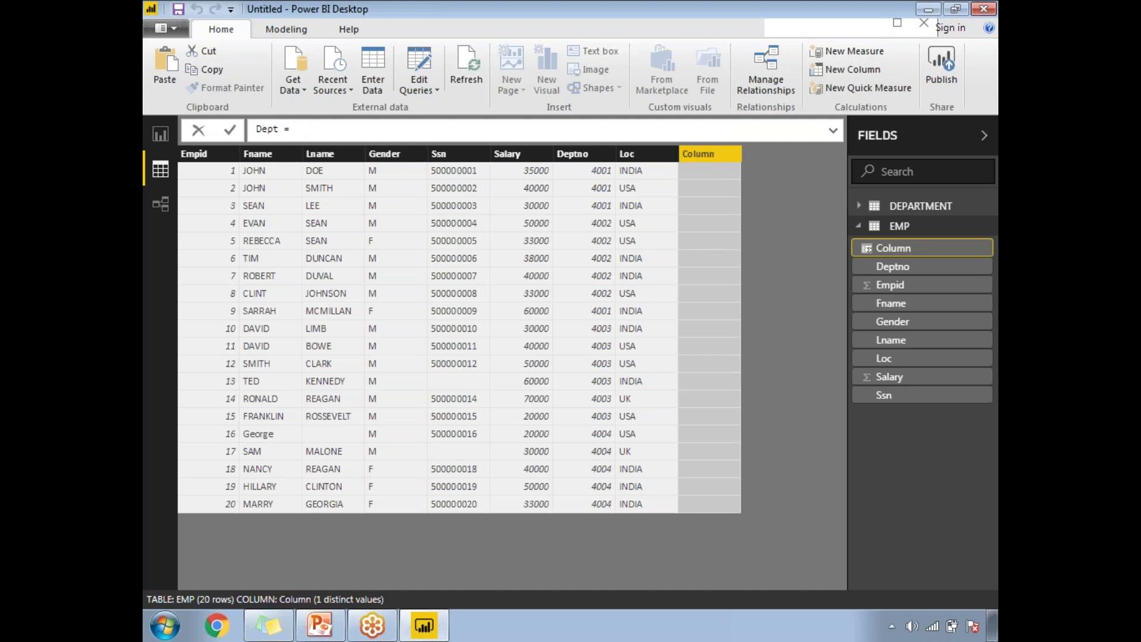
{"action": "type", "text": "Name"}
{"action": "key", "text": "End"}
Step: Define the DeptName column with the formula RELATED(DEPARTMENT[name])
{"action": "type", "text": "R"}
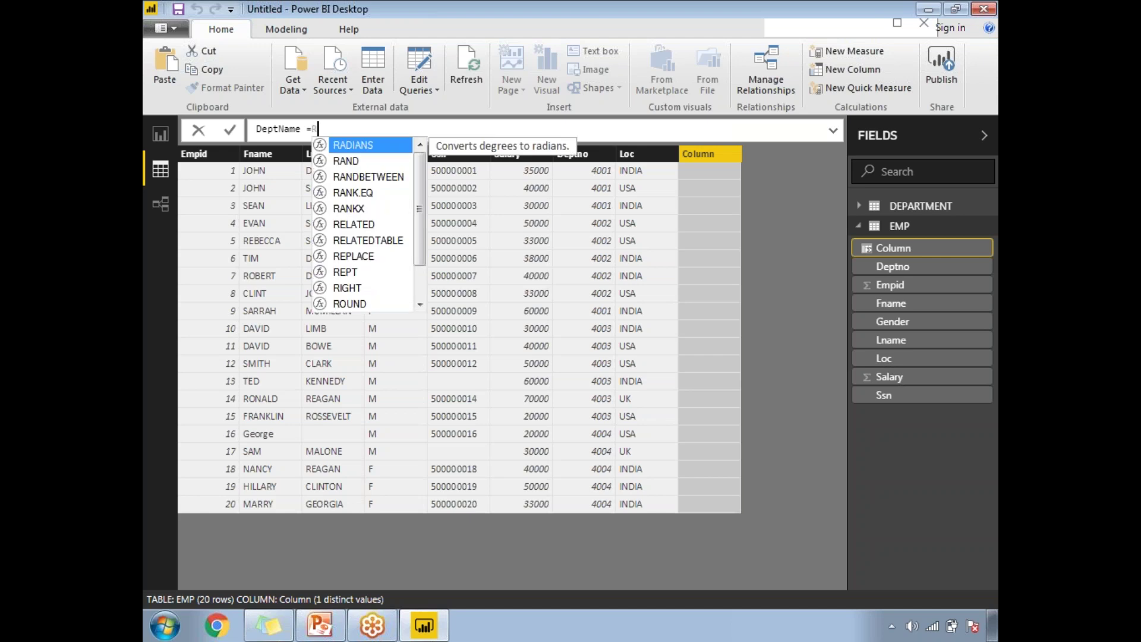
{"action": "type", "text": "ELATED"}
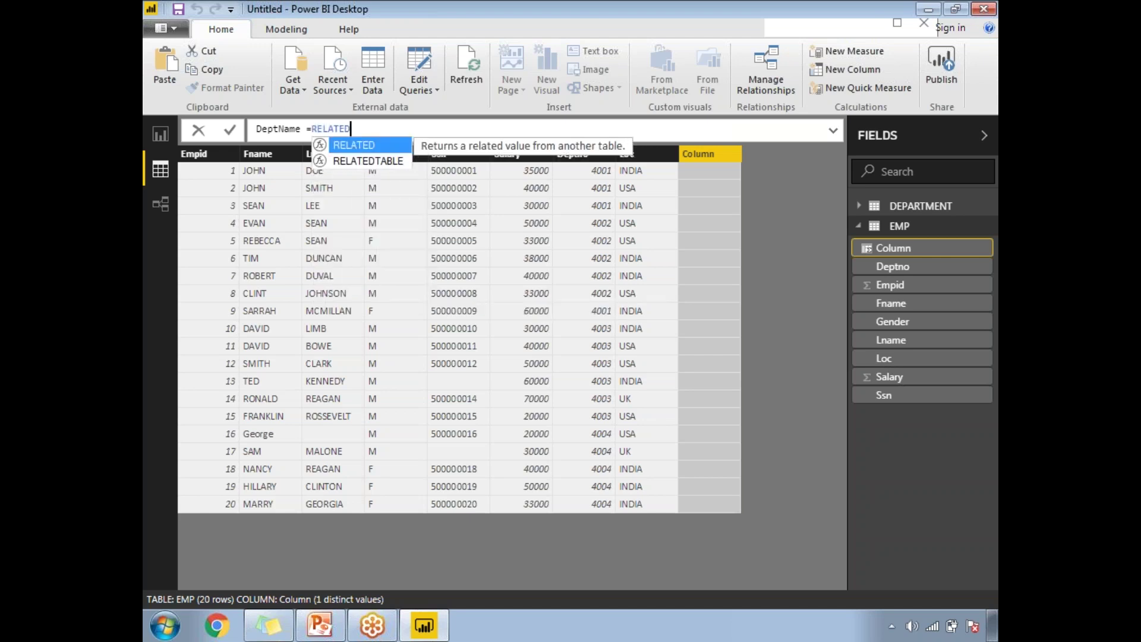
{"action": "type", "text": "("}
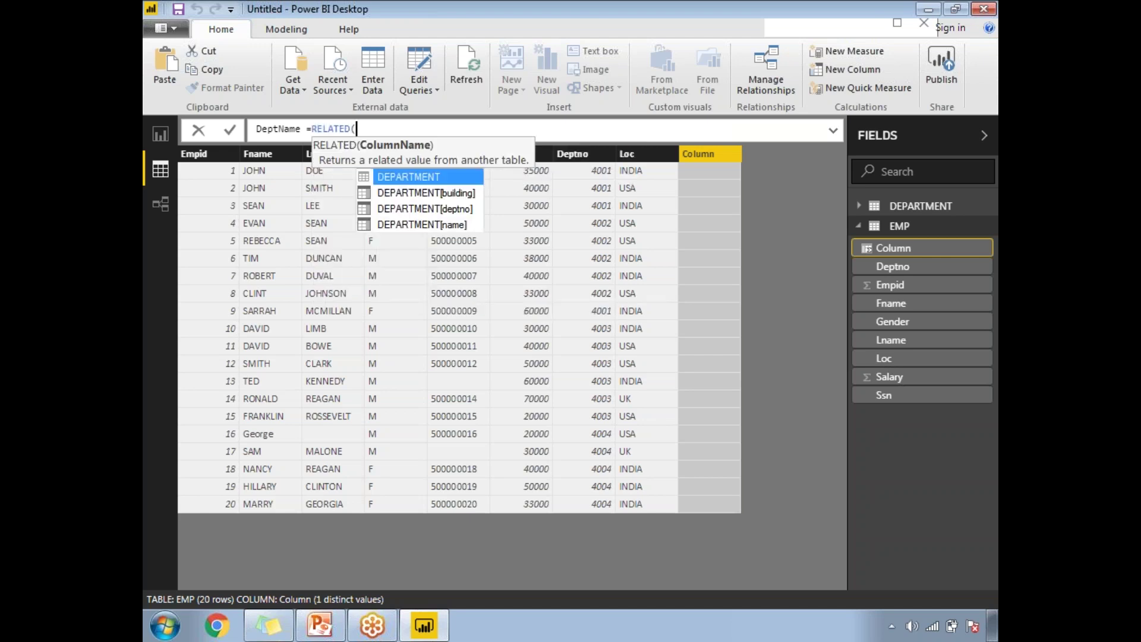
{"action": "double_click", "coordinate": [455, 227]}
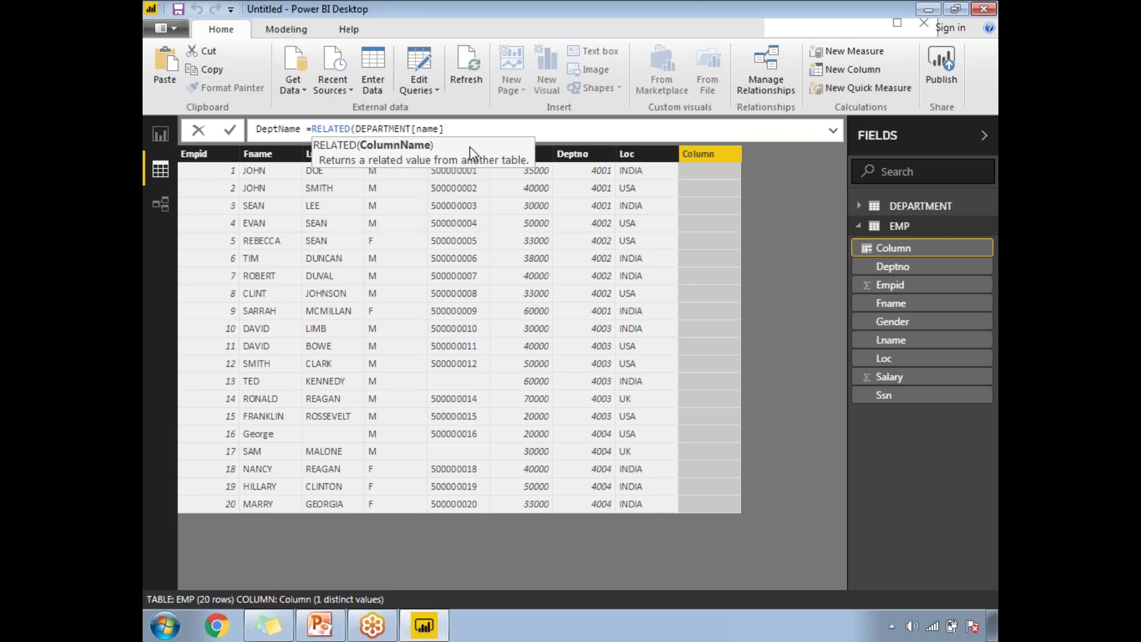
{"action": "type", "text": ")"}
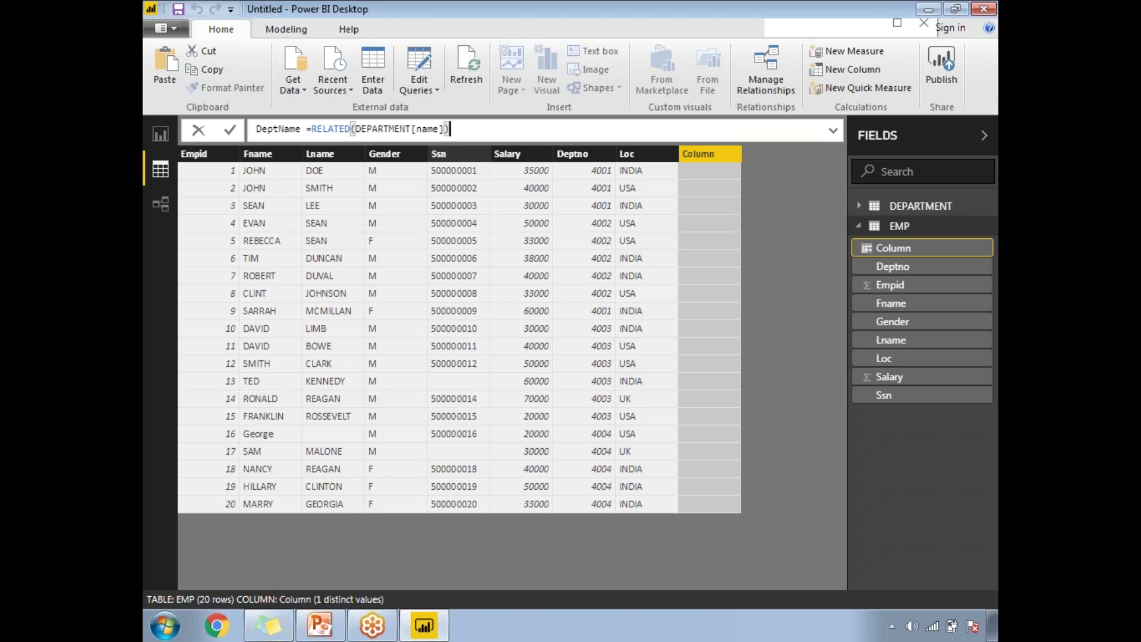
{"action": "key", "text": "Return"}
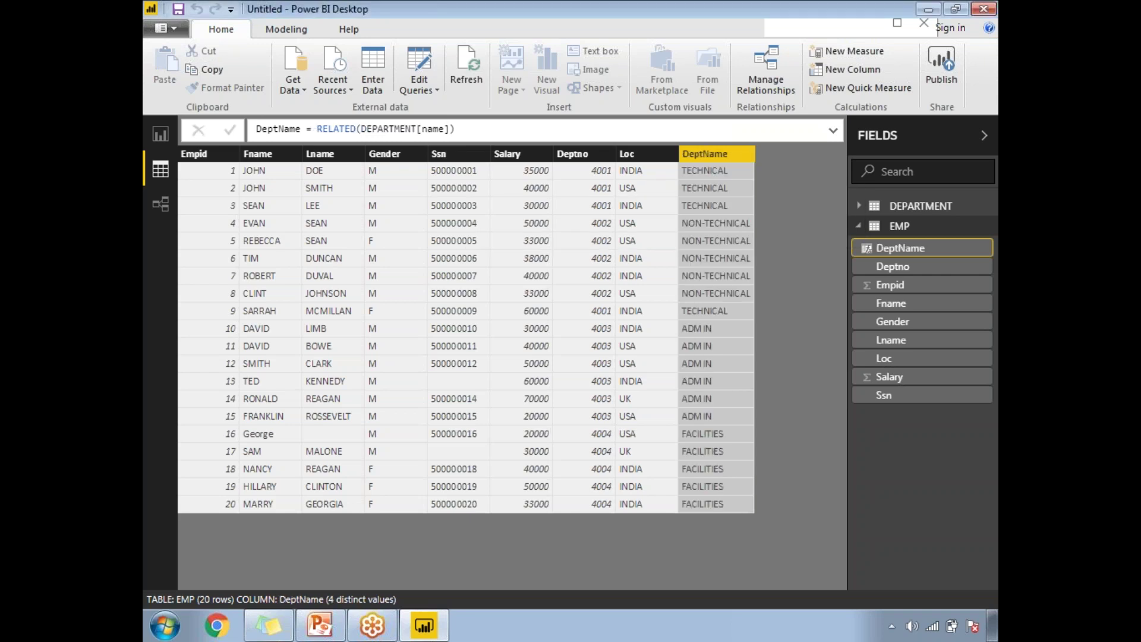
Step: Compare the Deptno values with the DeptName values across the rows of the EMP table
{"action": "left_click", "coordinate": [612, 175]}
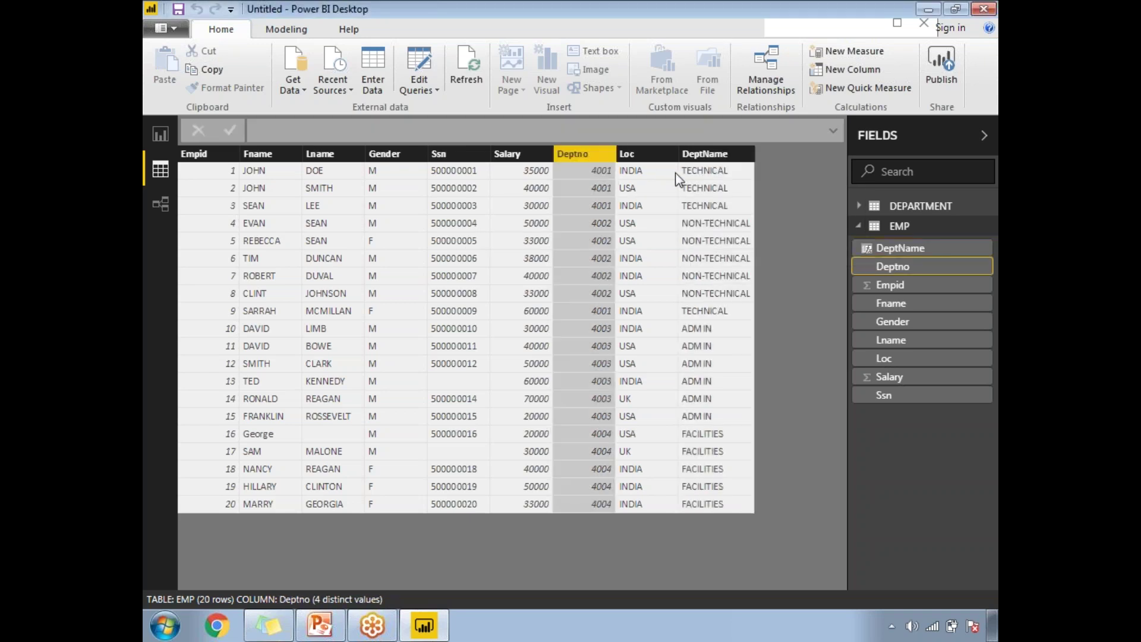
{"action": "left_click", "coordinate": [708, 174]}
{"action": "left_click", "coordinate": [604, 247]}
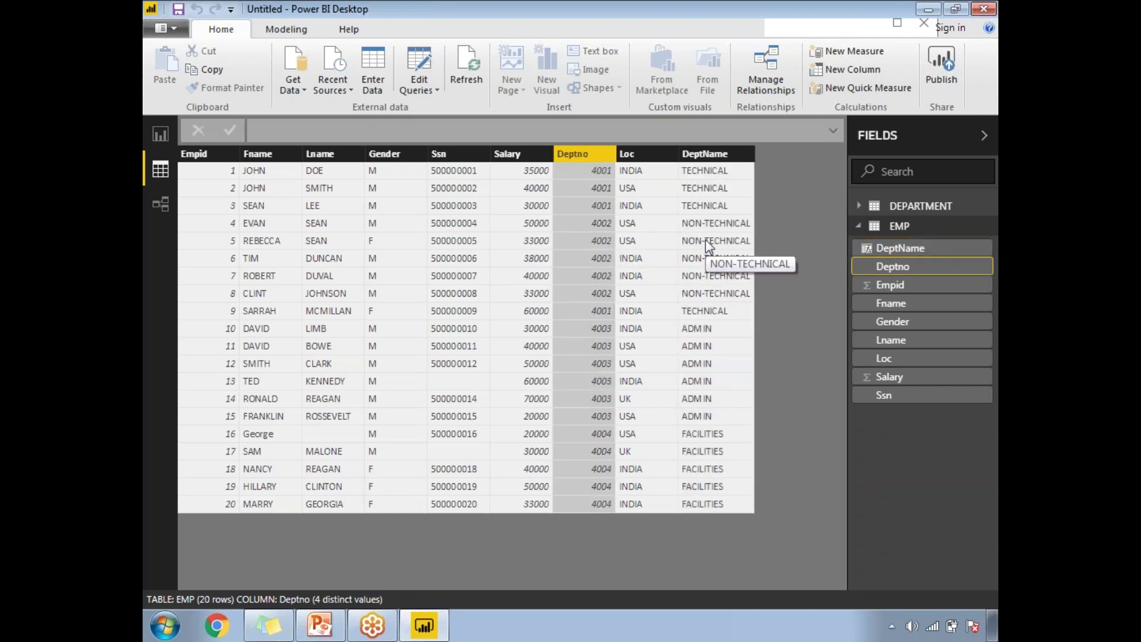
{"action": "left_click", "coordinate": [683, 248]}
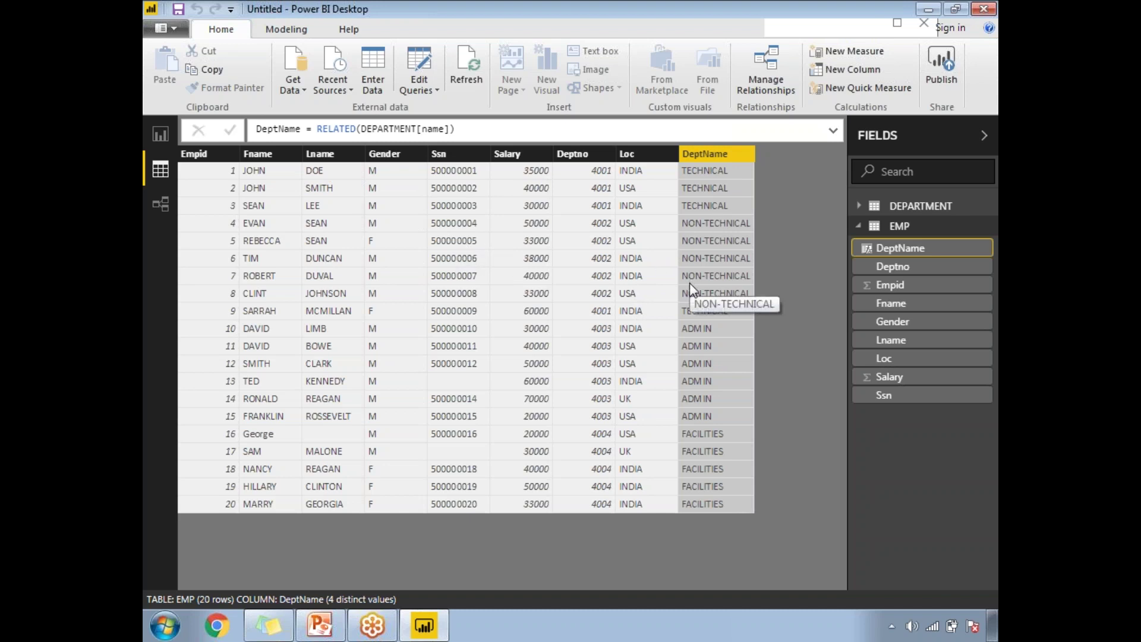
Step: Insert a clustered column chart on the report's Page 1 and enlarge it to fill most of the page
{"action": "left_click", "coordinate": [160, 134]}
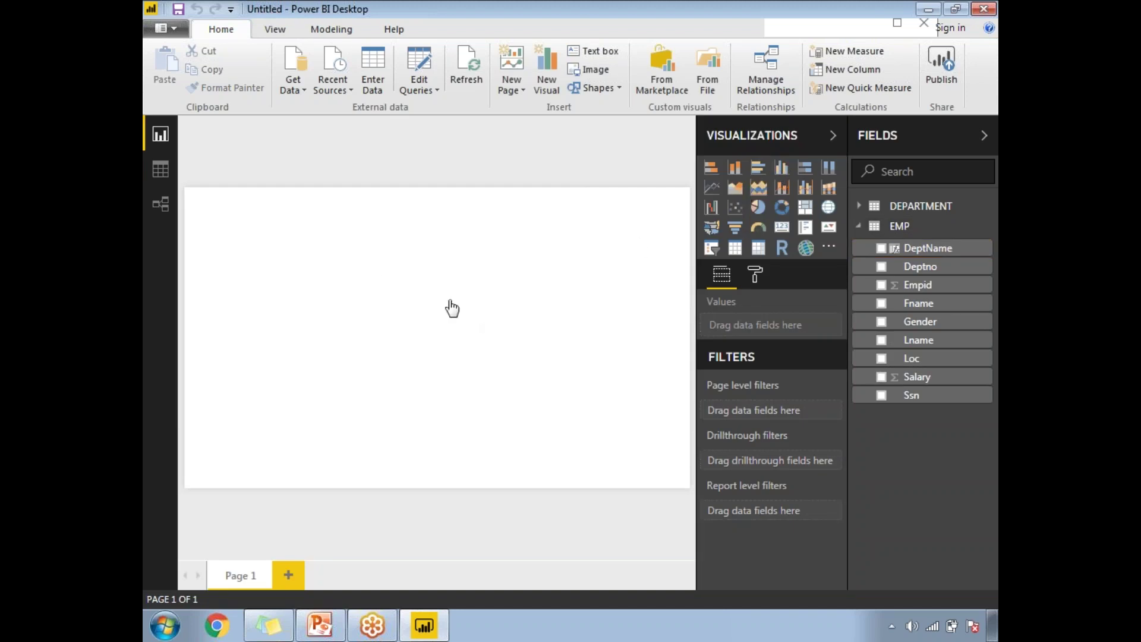
{"action": "left_click", "coordinate": [781, 167]}
{"action": "left_click_drag", "start_coordinate": [296, 320], "coordinate": [650, 464]}
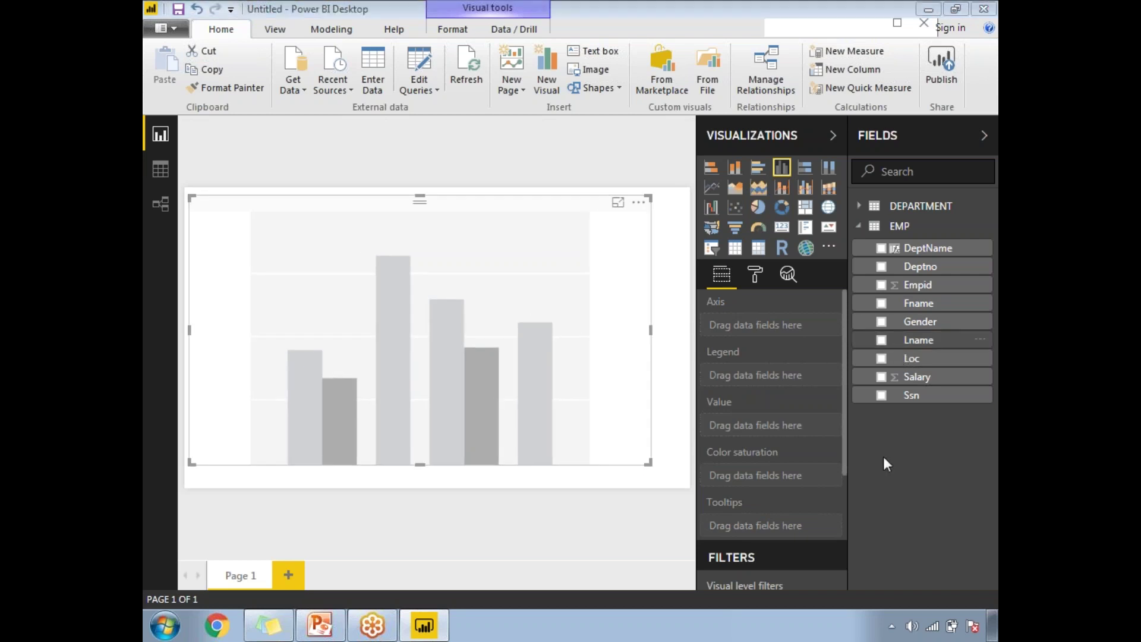
Step: Plot EMP Salary as the chart's value with DeptName on the axis
{"action": "left_click", "coordinate": [881, 378]}
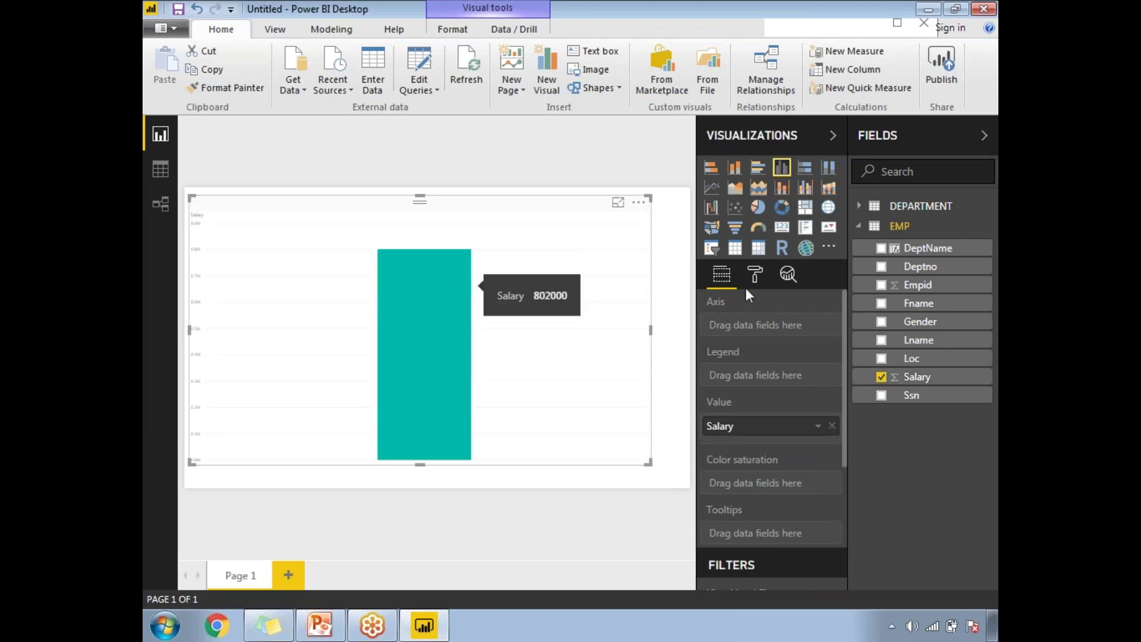
{"action": "left_click", "coordinate": [879, 253]}
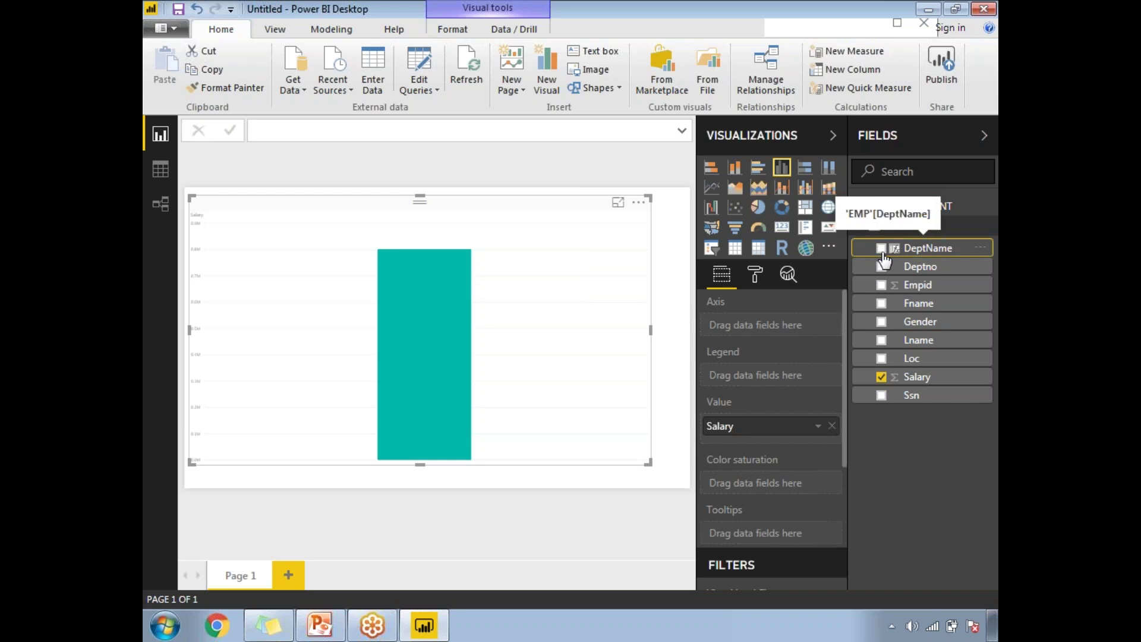
{"action": "left_click", "coordinate": [882, 252]}
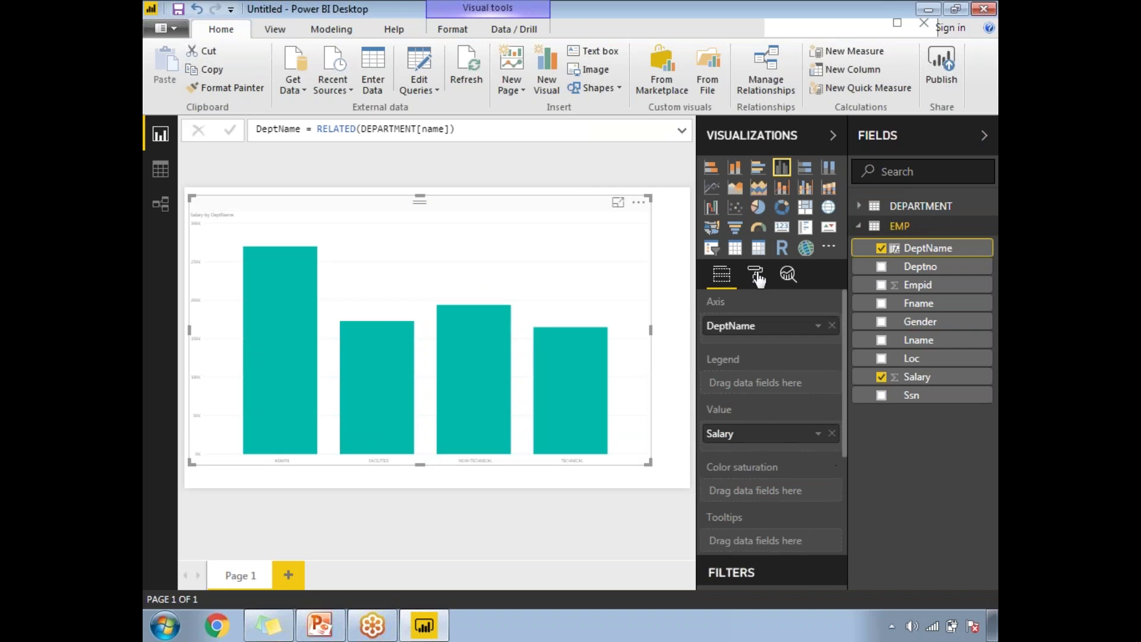
Step: Set the text size of the column chart's X-axis to 20
{"action": "left_click", "coordinate": [757, 276]}
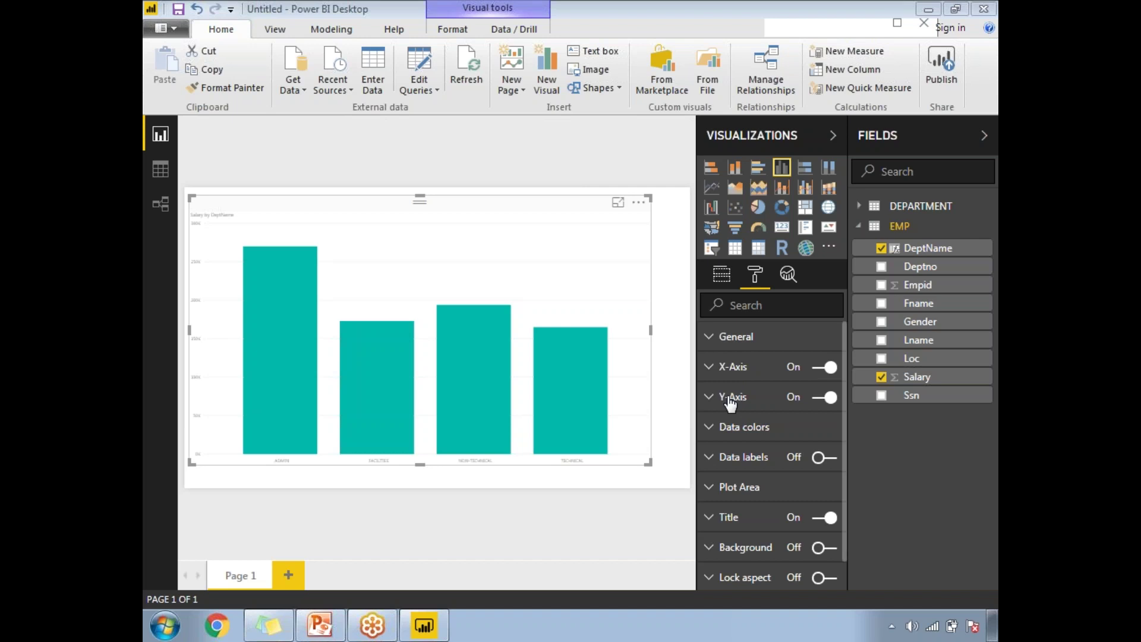
{"action": "left_click", "coordinate": [711, 369]}
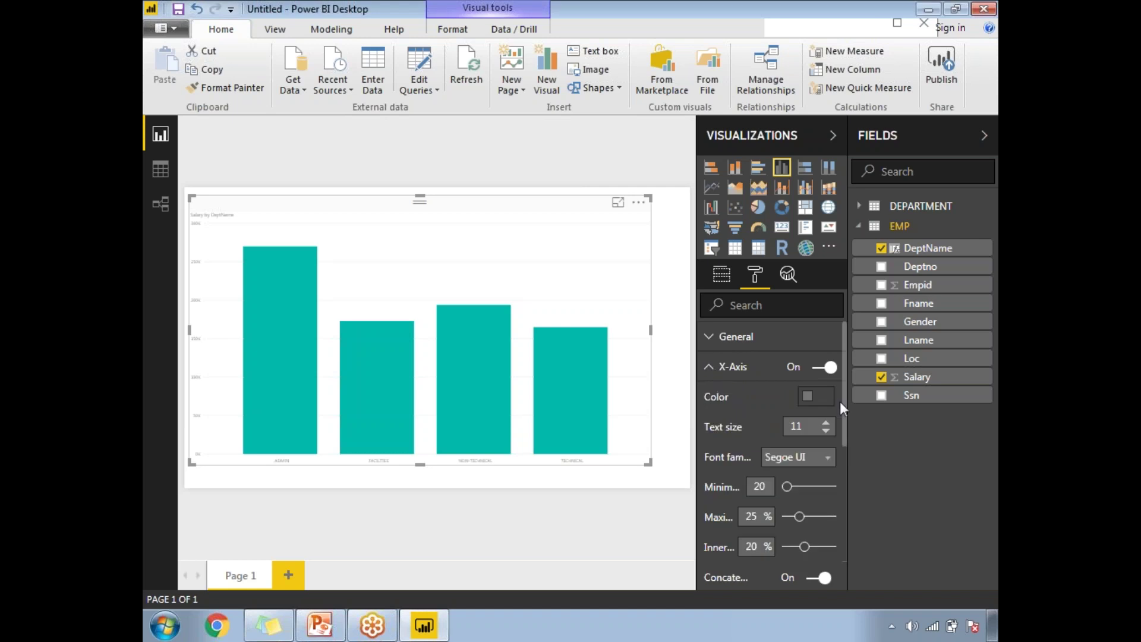
{"action": "left_click", "coordinate": [803, 427]}
{"action": "type", "text": "16"}
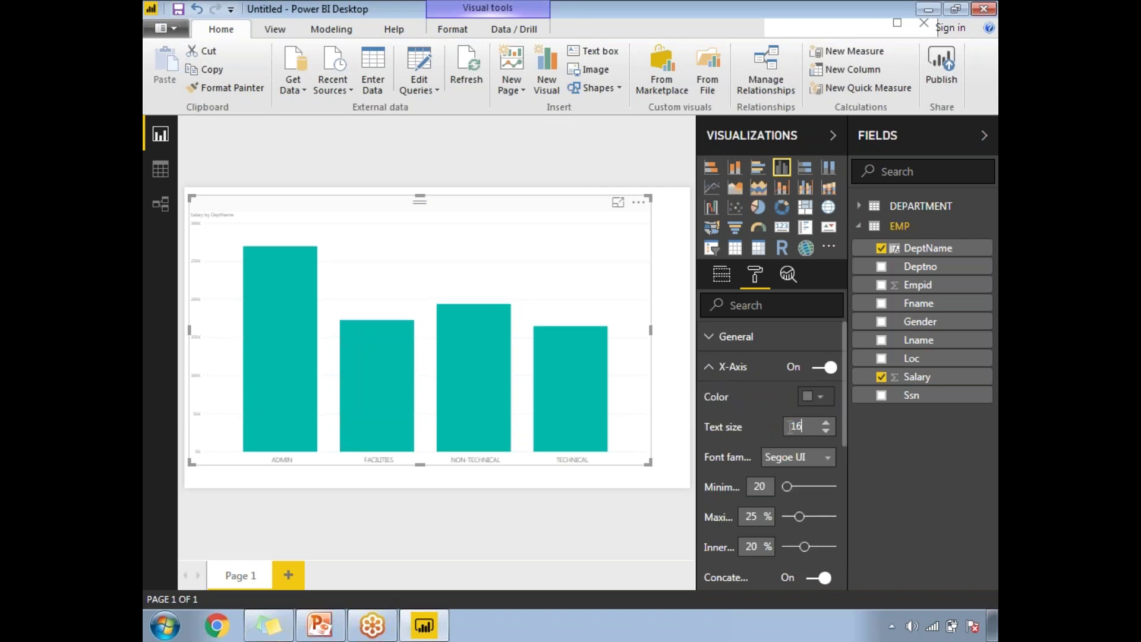
{"action": "left_click", "coordinate": [790, 426]}
{"action": "type", "text": "20"}
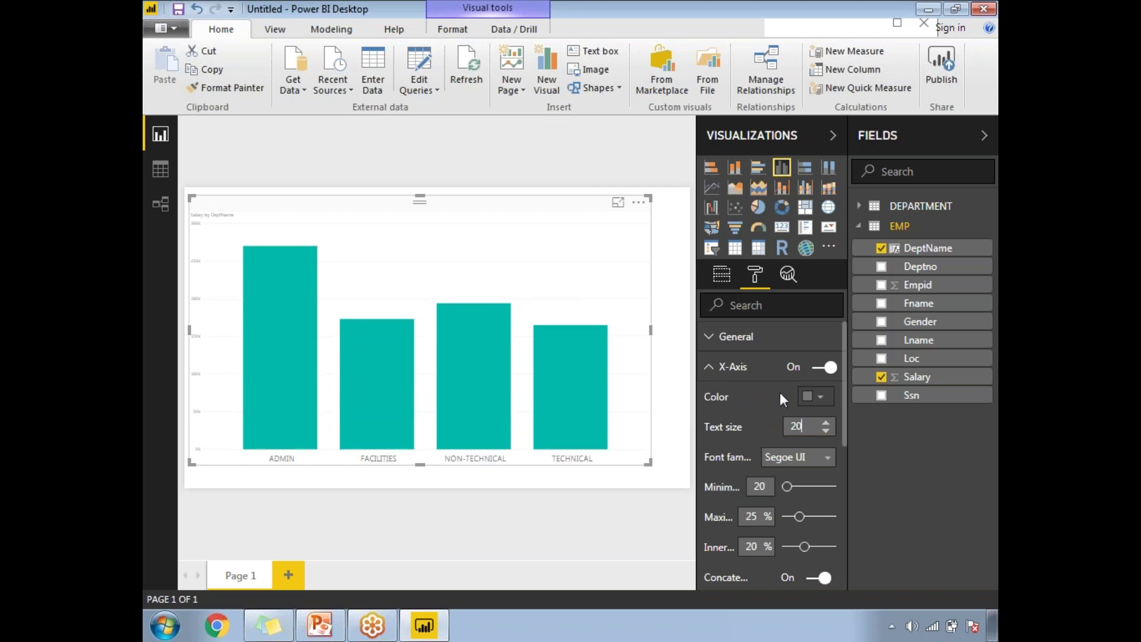
{"action": "left_click", "coordinate": [712, 368]}
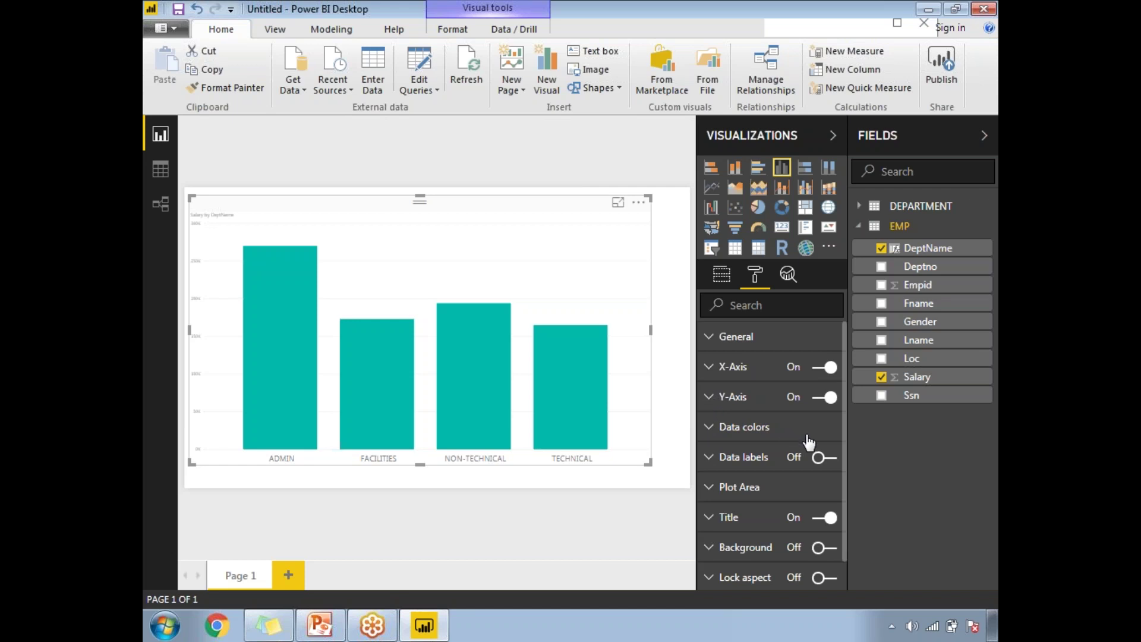
Step: Set the text size of the column chart's Y-axis to 20
{"action": "left_click", "coordinate": [807, 404]}
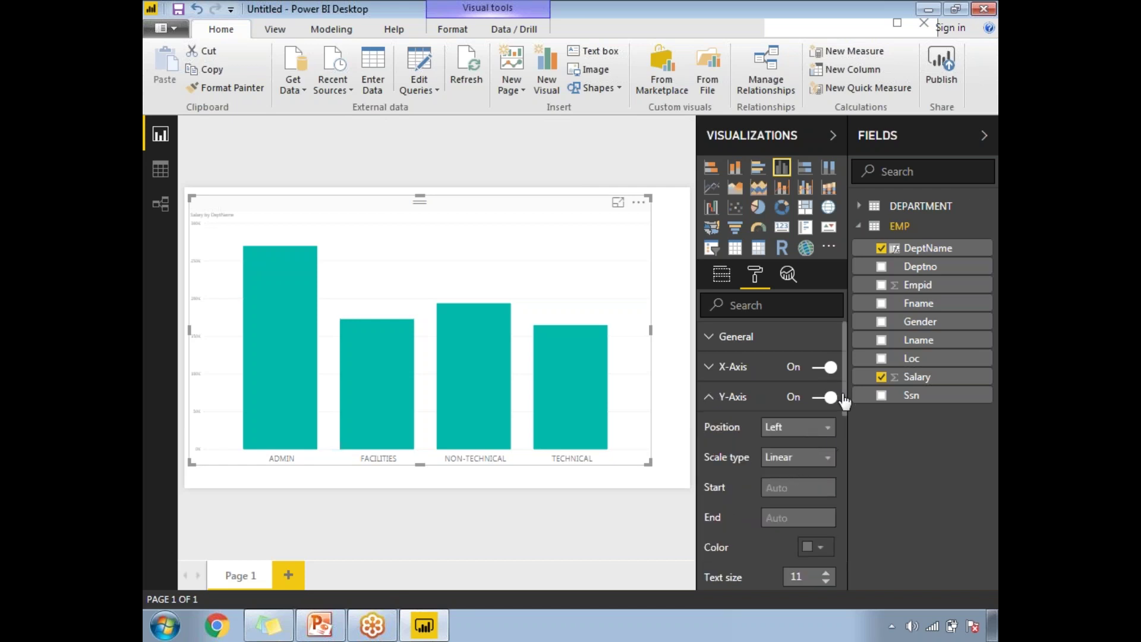
{"action": "left_click_drag", "start_coordinate": [844, 394], "coordinate": [844, 434]}
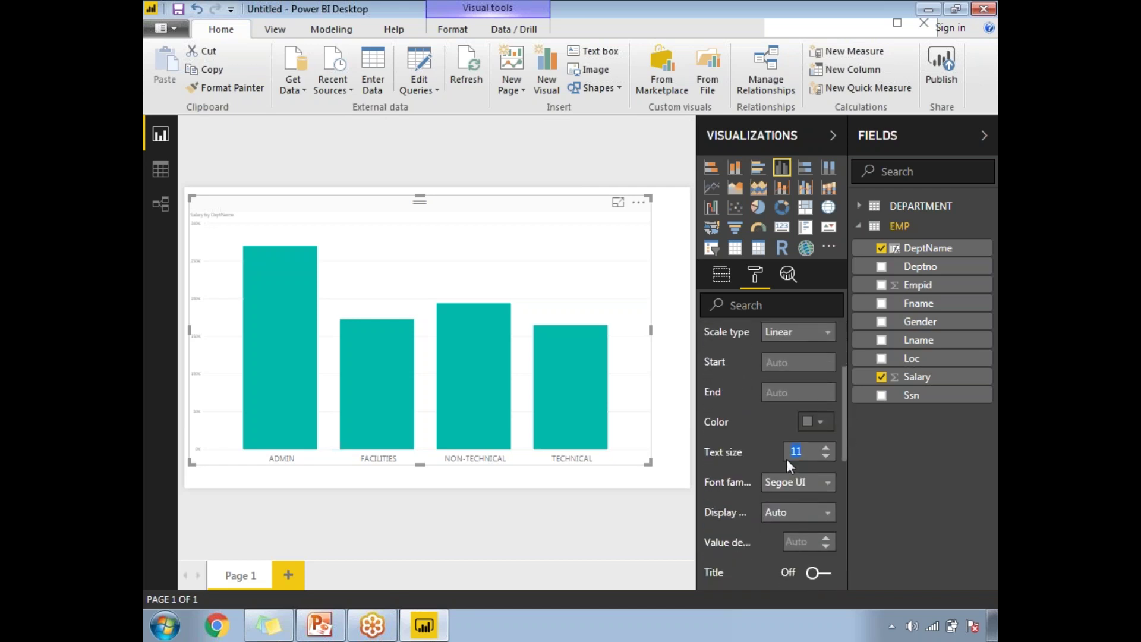
{"action": "type", "text": "20"}
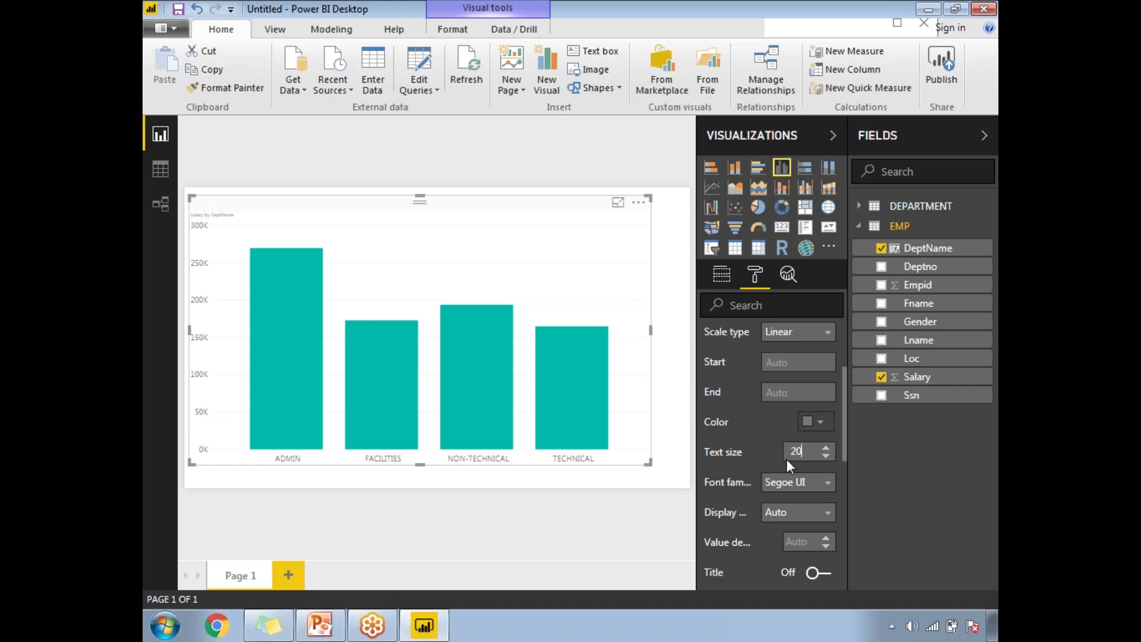
Step: Turn on data labels for the Salary by DeptName column chart
{"action": "left_click", "coordinate": [557, 485]}
{"action": "mouse_move", "coordinate": [455, 373]}
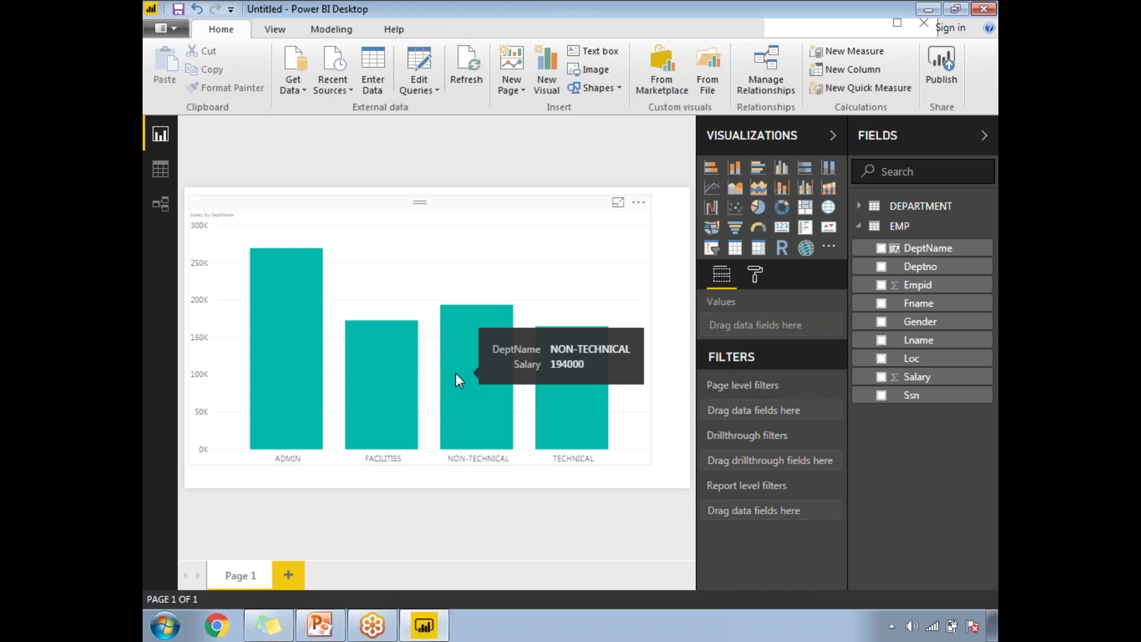
{"action": "mouse_move", "coordinate": [384, 376]}
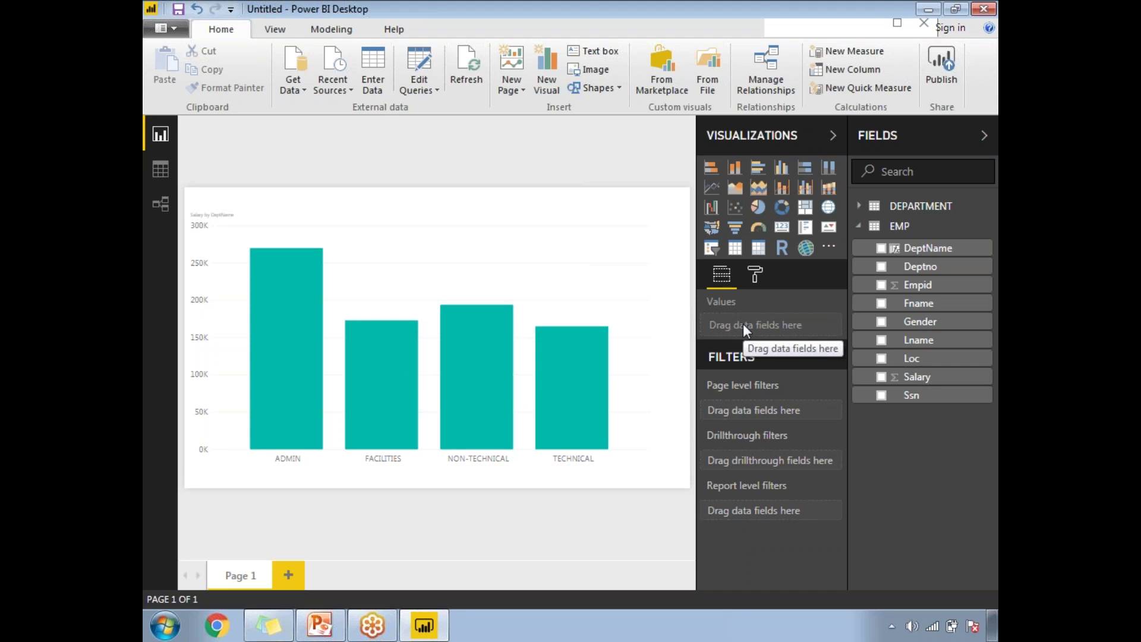
{"action": "left_click", "coordinate": [755, 276]}
{"action": "left_click", "coordinate": [476, 358]}
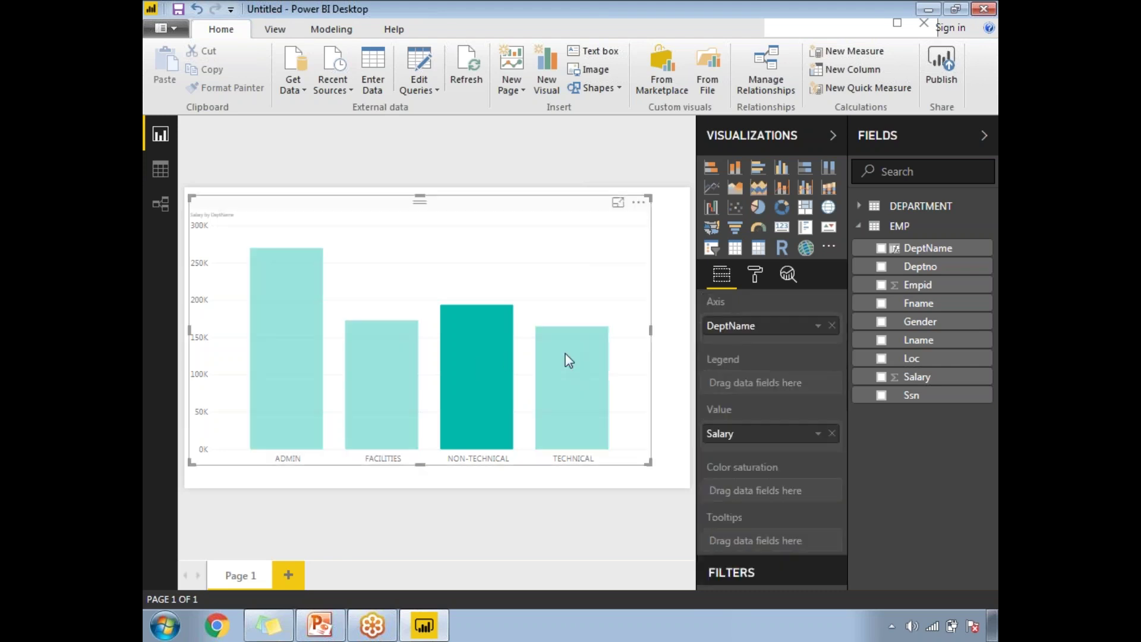
{"action": "left_click", "coordinate": [756, 276]}
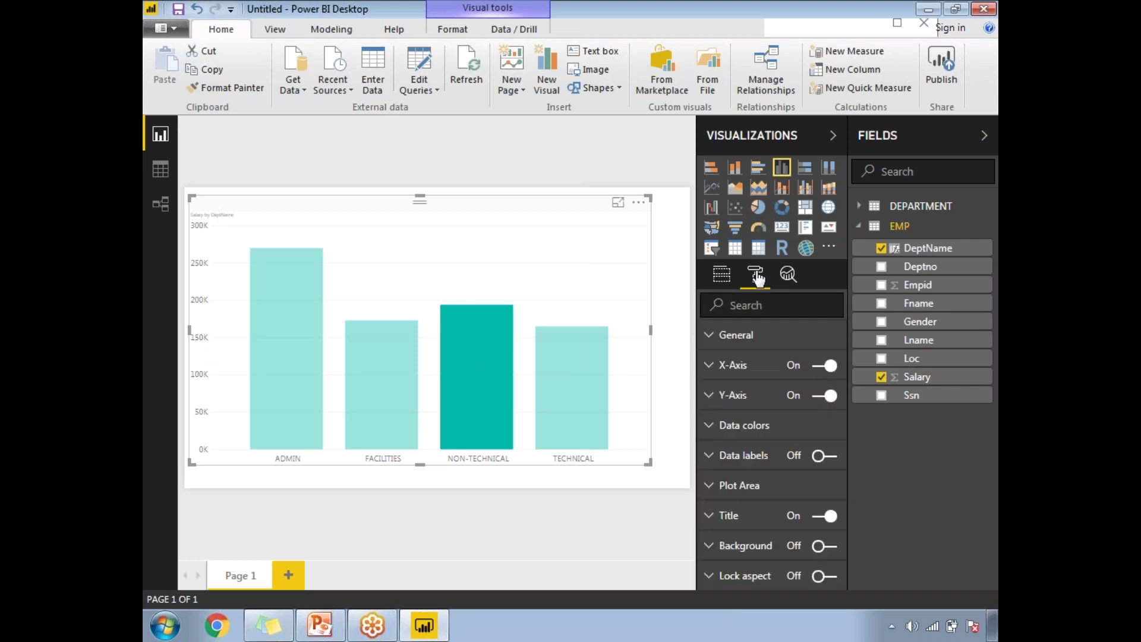
{"action": "scroll", "coordinate": [844, 370], "scroll_direction": "down", "scroll_amount": 1}
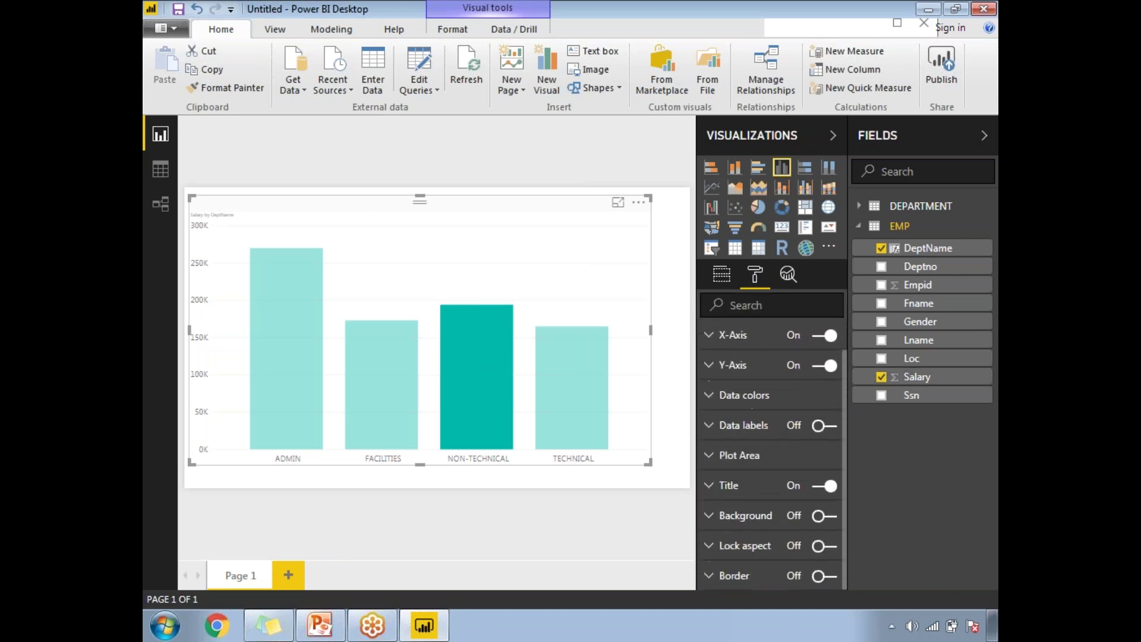
{"action": "left_click", "coordinate": [826, 427]}
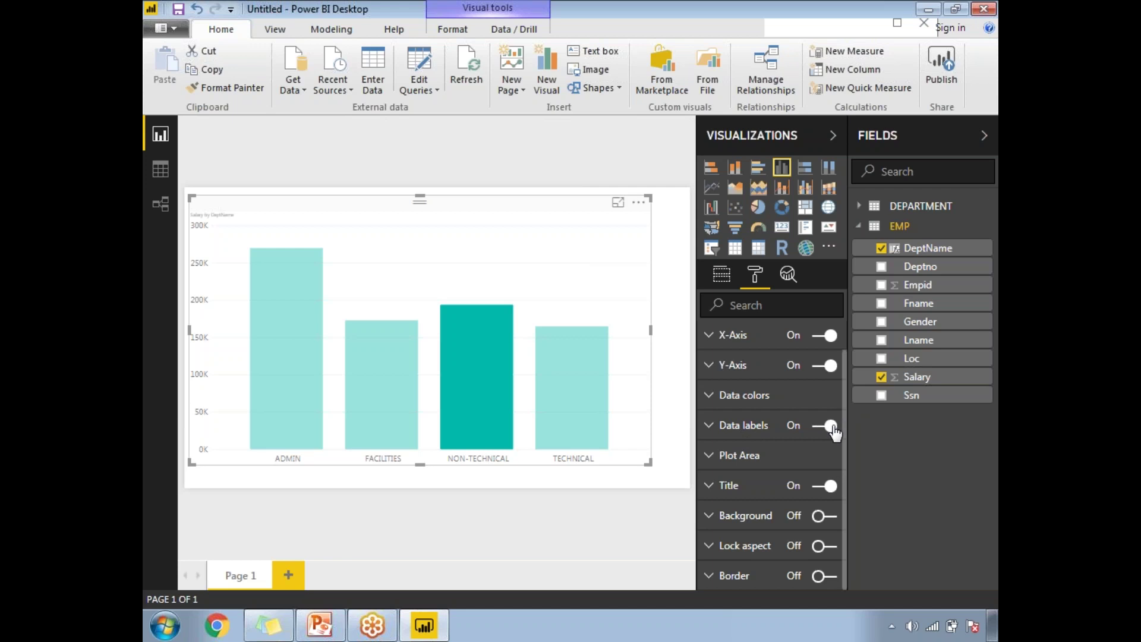
Step: Set the text size of the column chart's data labels to 23
{"action": "left_click", "coordinate": [708, 425]}
{"action": "scroll", "coordinate": [846, 434], "scroll_direction": "down", "scroll_amount": 1}
{"action": "scroll", "coordinate": [845, 440], "scroll_direction": "down", "scroll_amount": 3}
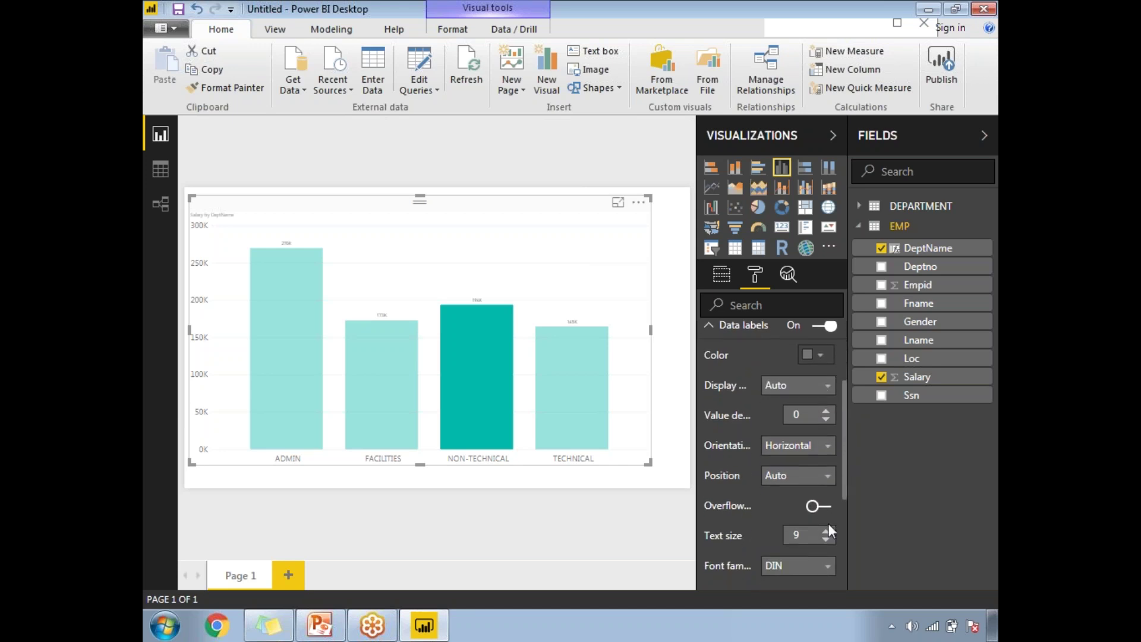
{"action": "left_click", "coordinate": [827, 530]}
{"action": "left_click", "coordinate": [827, 530]}
{"action": "left_click", "coordinate": [826, 531]}
{"action": "left_click", "coordinate": [826, 530]}
{"action": "left_click", "coordinate": [826, 530]}
{"action": "left_click", "coordinate": [826, 530]}
{"action": "left_click", "coordinate": [826, 531]}
{"action": "left_click", "coordinate": [826, 530]}
{"action": "left_click", "coordinate": [826, 530]}
{"action": "left_click", "coordinate": [826, 531]}
{"action": "left_click", "coordinate": [826, 531]}
{"action": "left_click", "coordinate": [826, 531]}
{"action": "left_click", "coordinate": [826, 530]}
{"action": "left_click", "coordinate": [826, 530]}
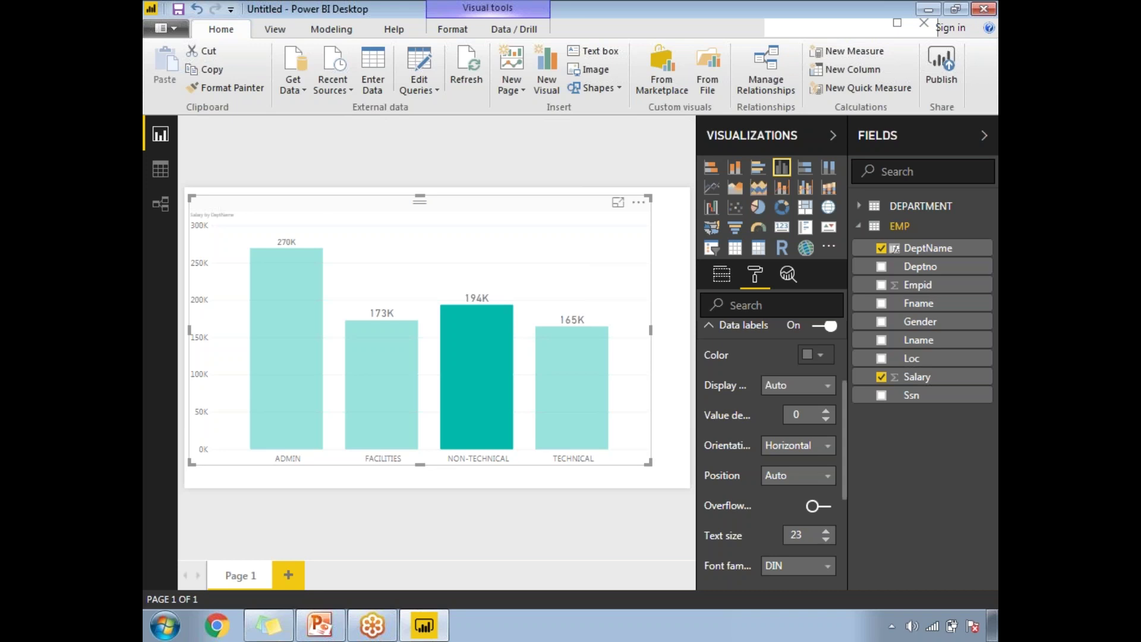
Step: Deselect the chart and collapse the Fields pane to enlarge the report canvas, checking the ADMIN and NON-TECHNICAL columns' values
{"action": "left_click", "coordinate": [633, 515]}
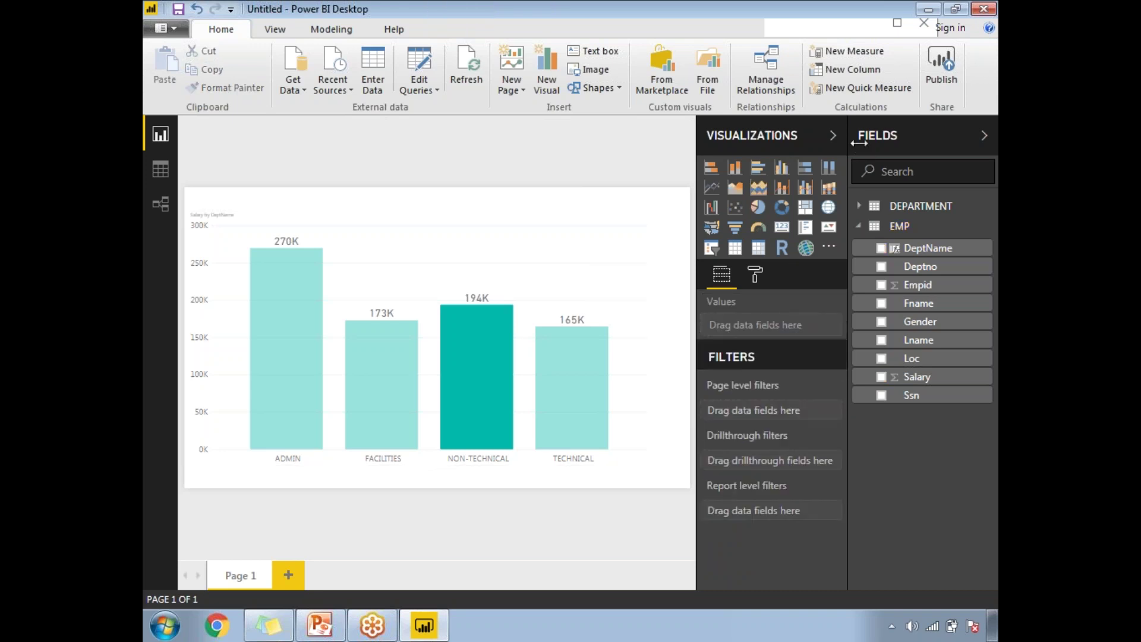
{"action": "left_click", "coordinate": [984, 139]}
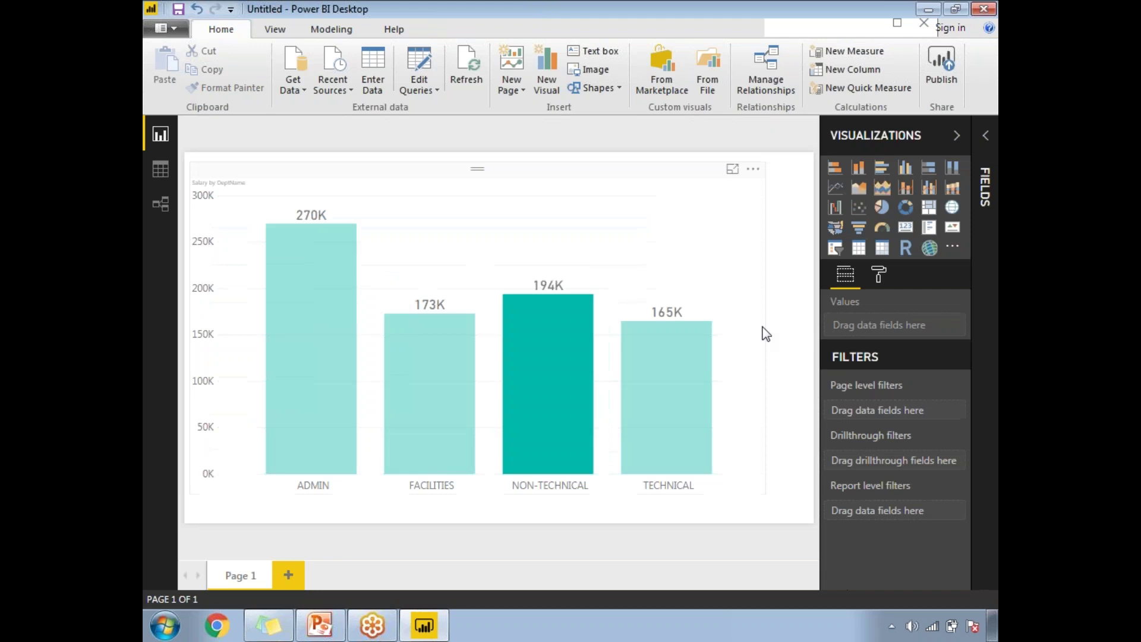
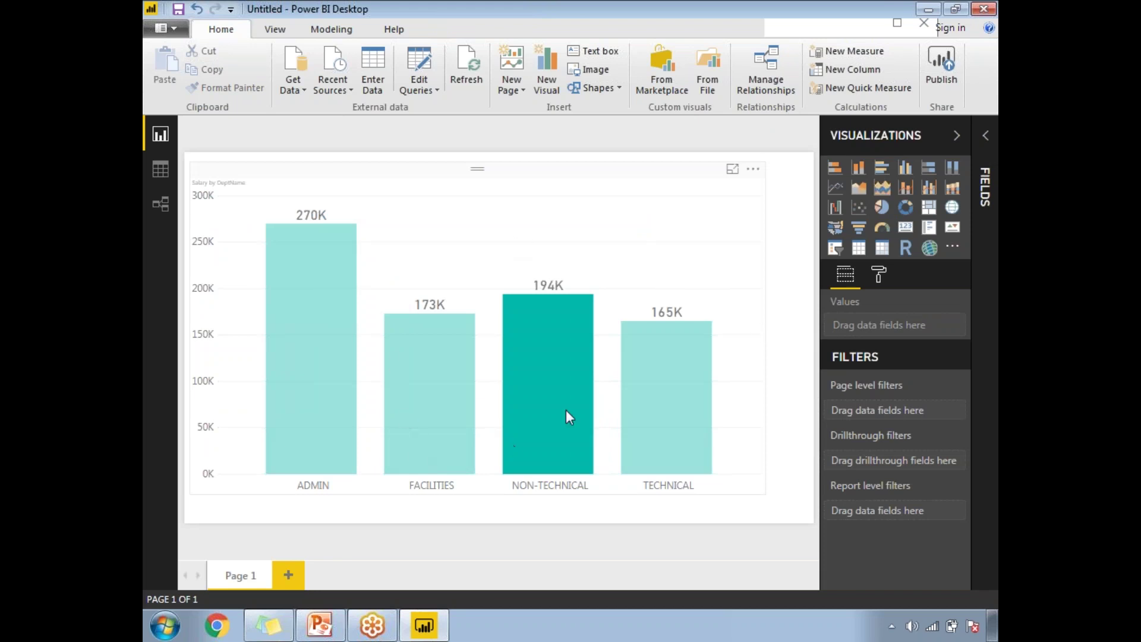
{"action": "mouse_move", "coordinate": [323, 246]}
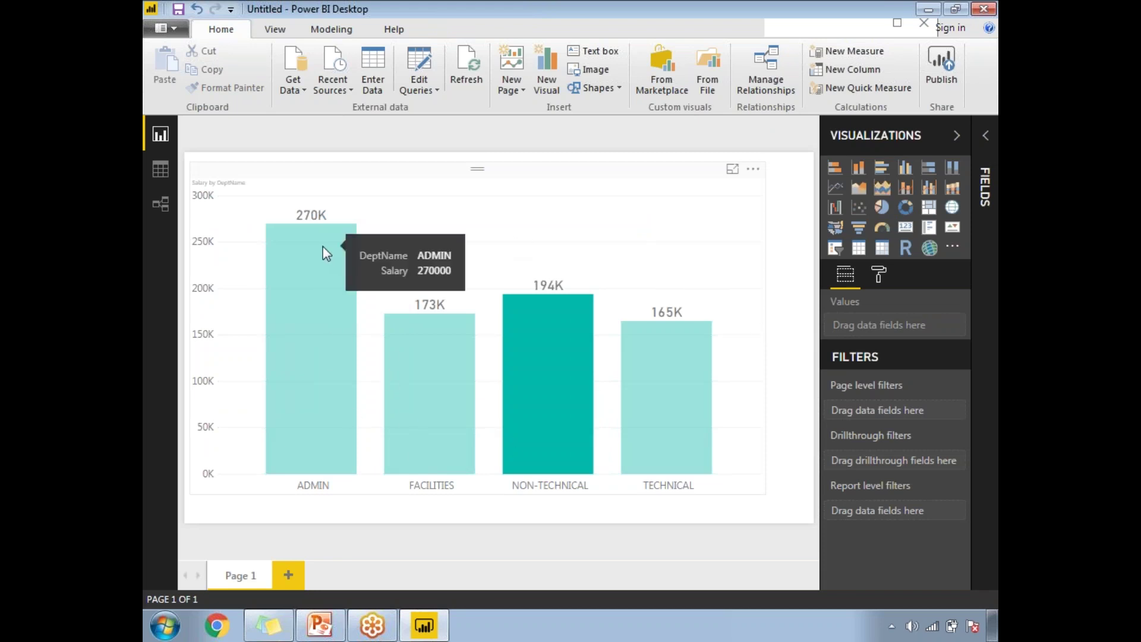
{"action": "mouse_move", "coordinate": [505, 392]}
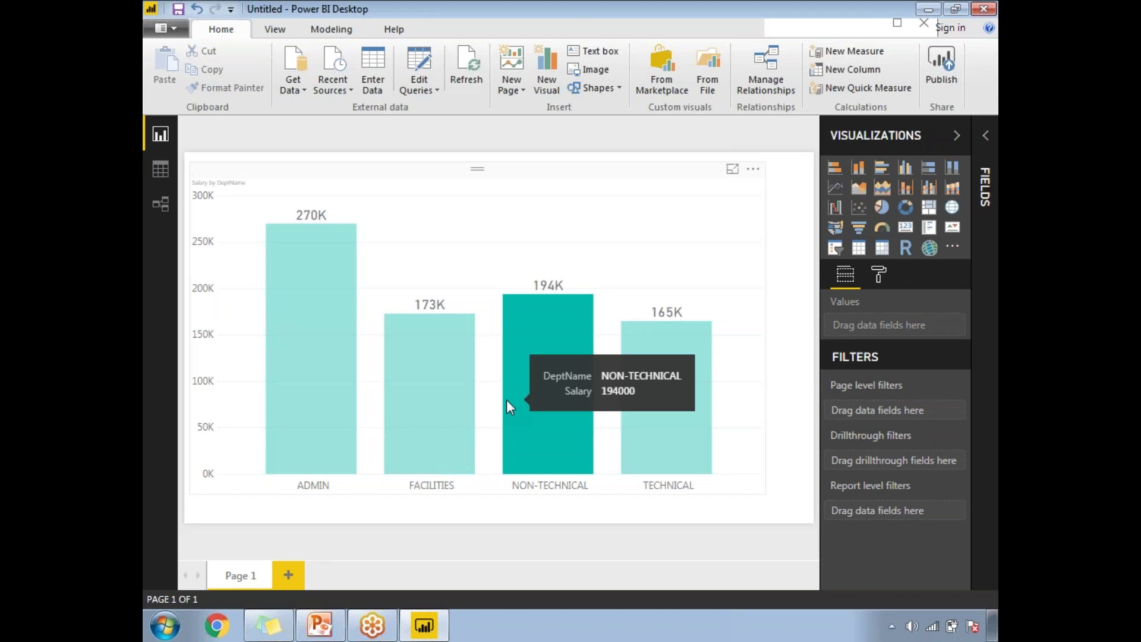
Step: Review the DeptName column's RELATED formula in the EMP table's data, and return to the report page
{"action": "left_click", "coordinate": [160, 169]}
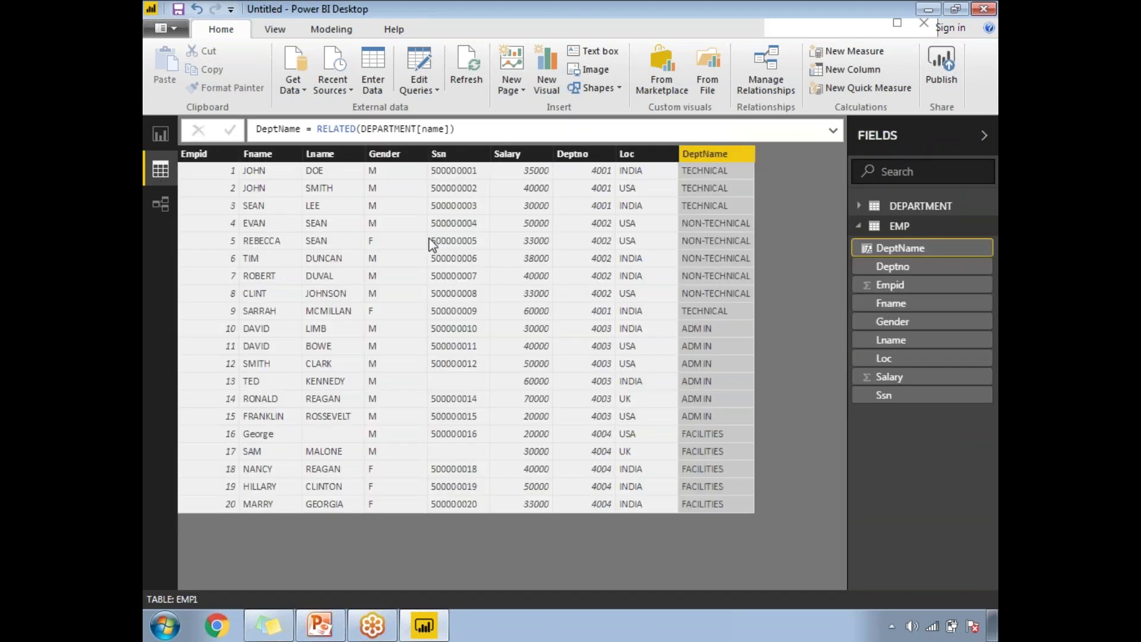
{"action": "left_click", "coordinate": [332, 130]}
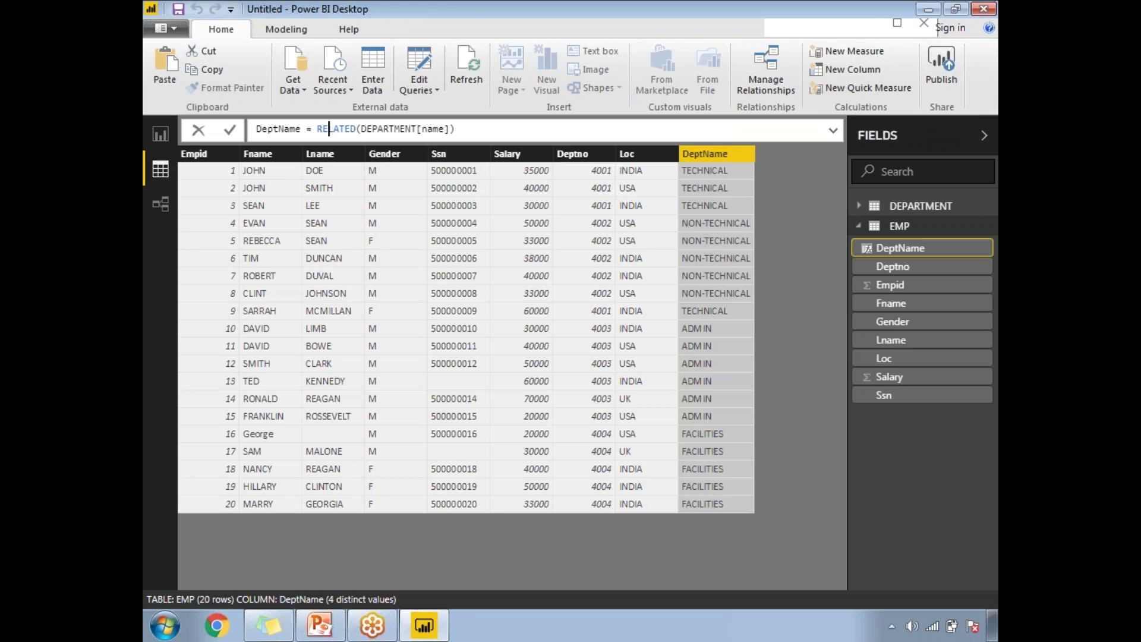
{"action": "left_click", "coordinate": [160, 136]}
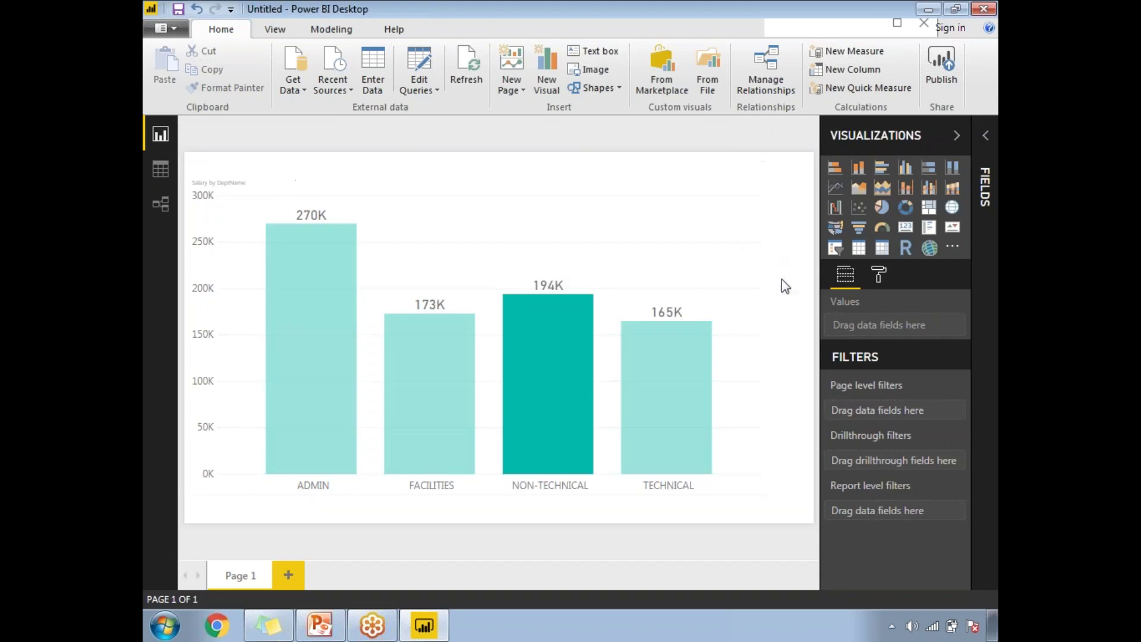
Step: Clear the NON-TECHNICAL highlight in the column chart and center the chart's title
{"action": "left_click", "coordinate": [880, 275]}
{"action": "left_click", "coordinate": [483, 263]}
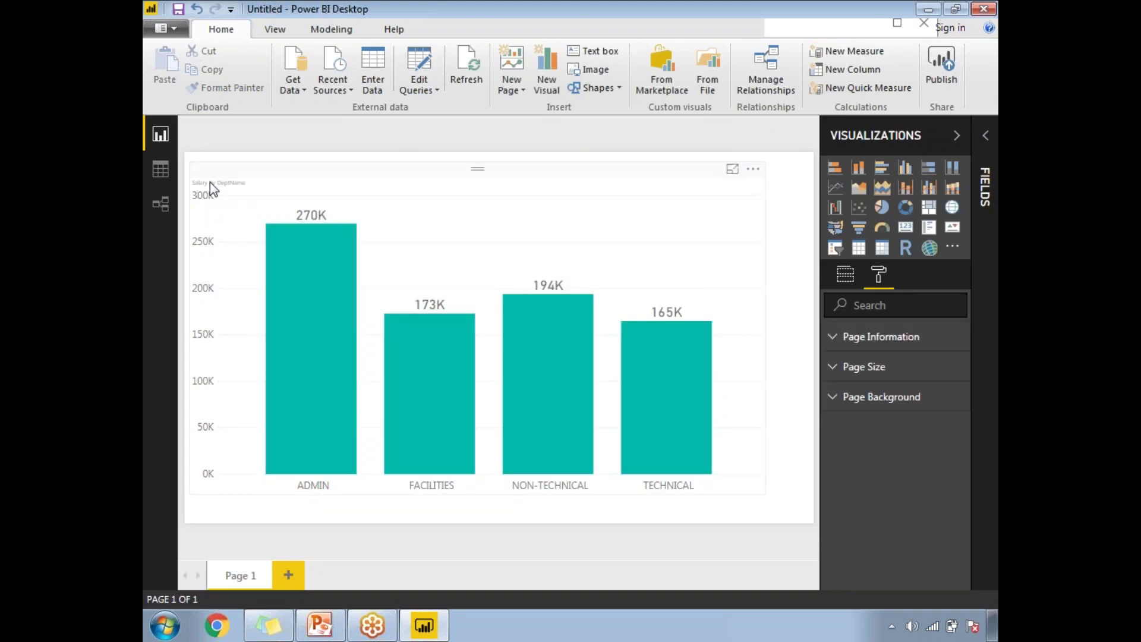
{"action": "left_click", "coordinate": [881, 275]}
{"action": "scroll", "coordinate": [968, 369], "scroll_direction": "down", "scroll_amount": 1}
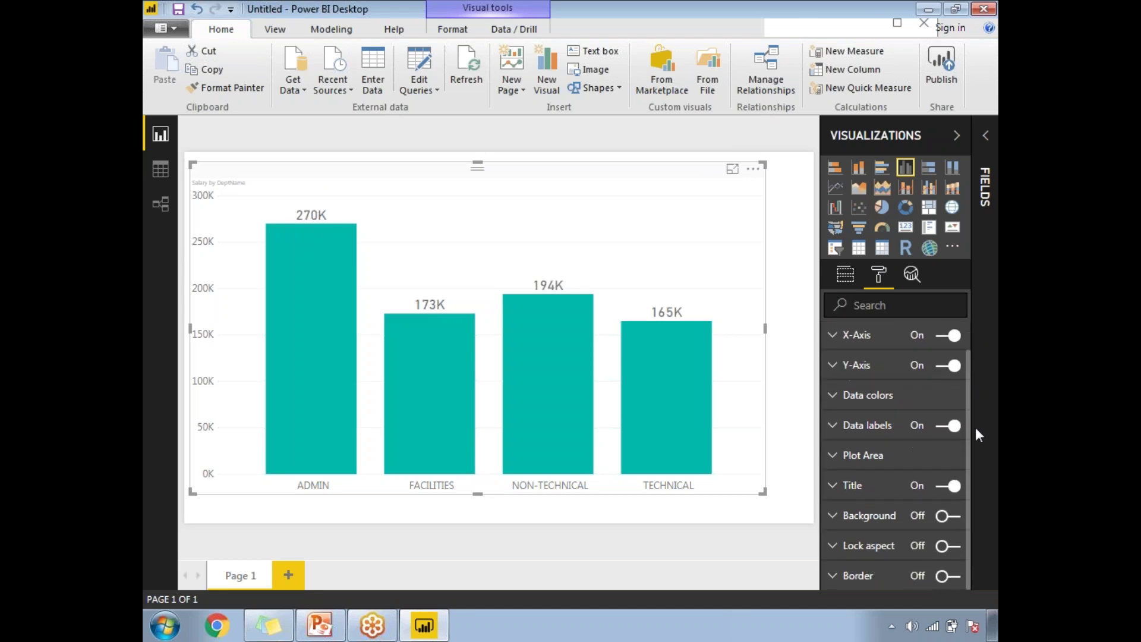
{"action": "left_click", "coordinate": [835, 486]}
{"action": "left_click_drag", "start_coordinate": [969, 445], "coordinate": [972, 491]}
{"action": "left_click", "coordinate": [908, 410]}
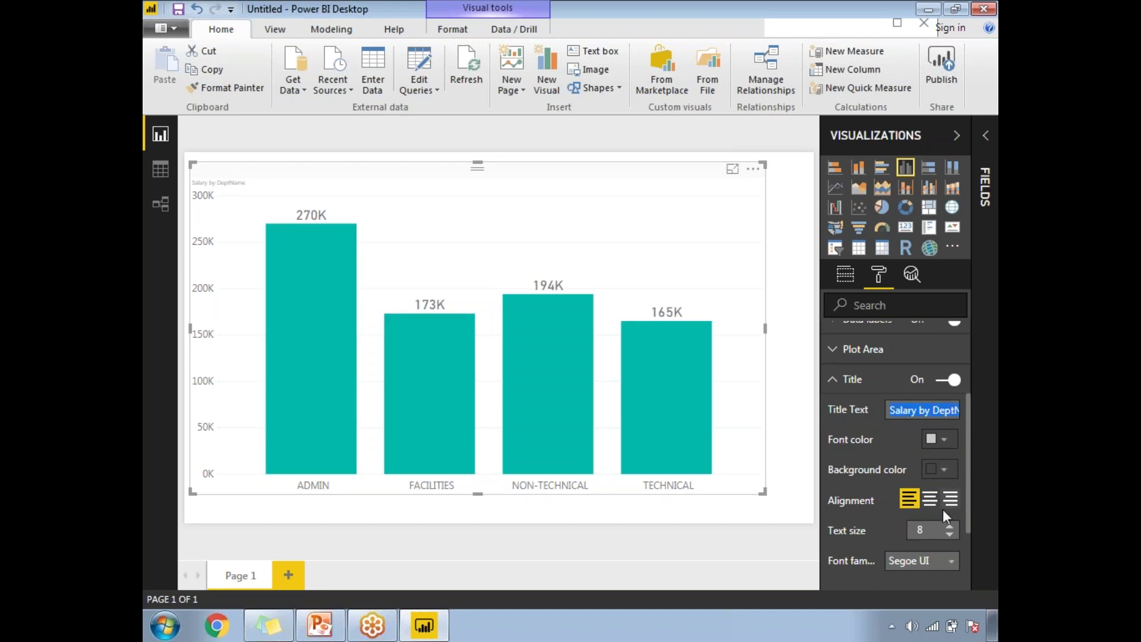
{"action": "left_click", "coordinate": [929, 499]}
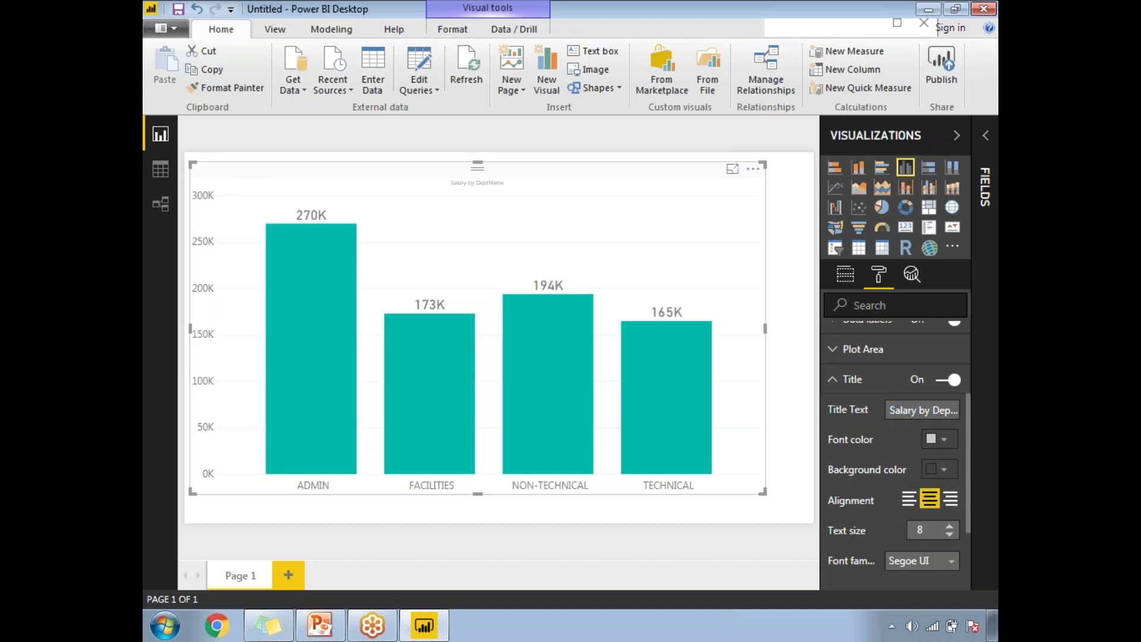
Step: Set the text size of the column chart's title to 25
{"action": "left_click_drag", "start_coordinate": [969, 444], "coordinate": [972, 484]}
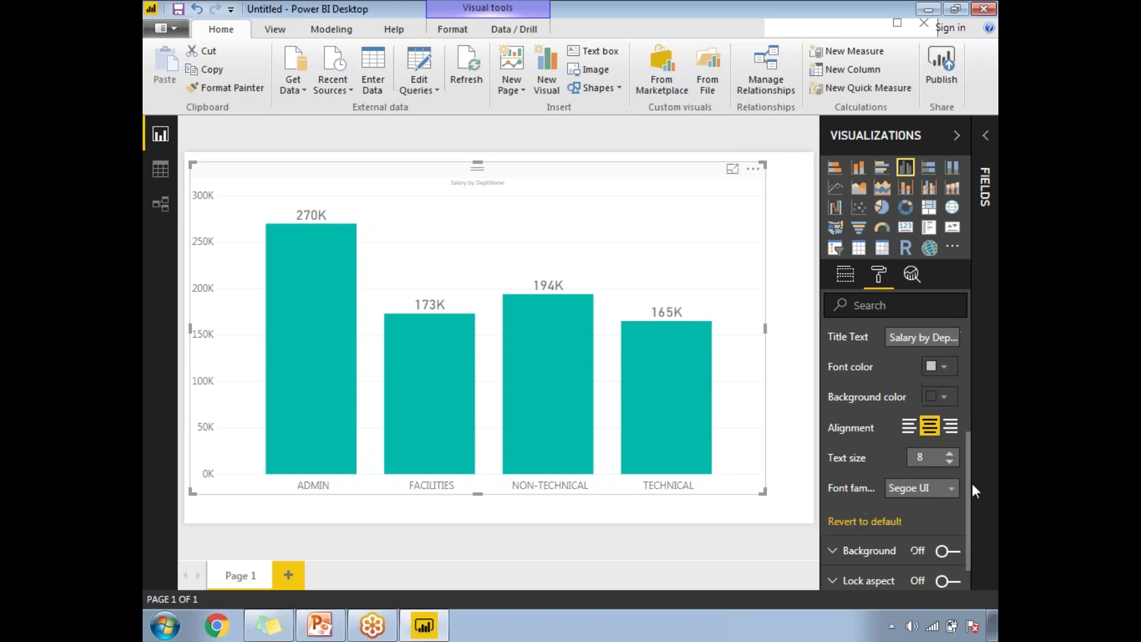
{"action": "left_click", "coordinate": [950, 450]}
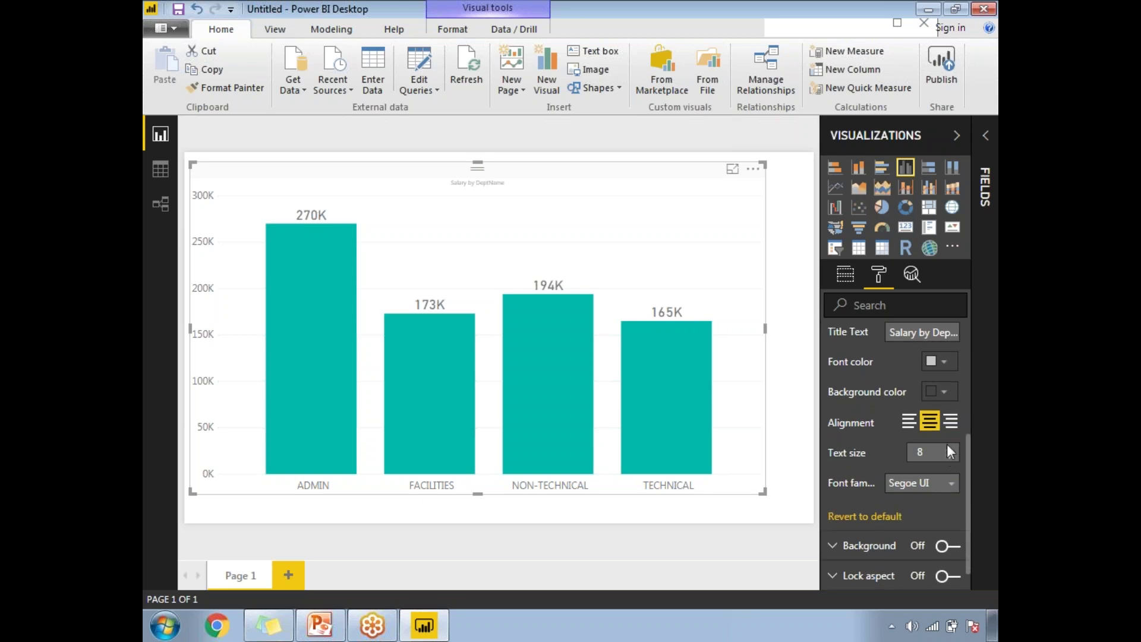
{"action": "left_click", "coordinate": [950, 450]}
{"action": "left_click", "coordinate": [949, 450]}
{"action": "left_click", "coordinate": [950, 450]}
{"action": "left_click", "coordinate": [950, 450]}
{"action": "left_click", "coordinate": [950, 450]}
{"action": "left_click", "coordinate": [949, 450]}
{"action": "left_click", "coordinate": [950, 450]}
{"action": "left_click", "coordinate": [950, 450]}
{"action": "left_click", "coordinate": [949, 450]}
{"action": "left_click", "coordinate": [949, 450]}
{"action": "left_click", "coordinate": [950, 450]}
{"action": "left_click", "coordinate": [950, 449]}
{"action": "left_click", "coordinate": [950, 450]}
{"action": "left_click", "coordinate": [950, 450]}
{"action": "left_click", "coordinate": [950, 450]}
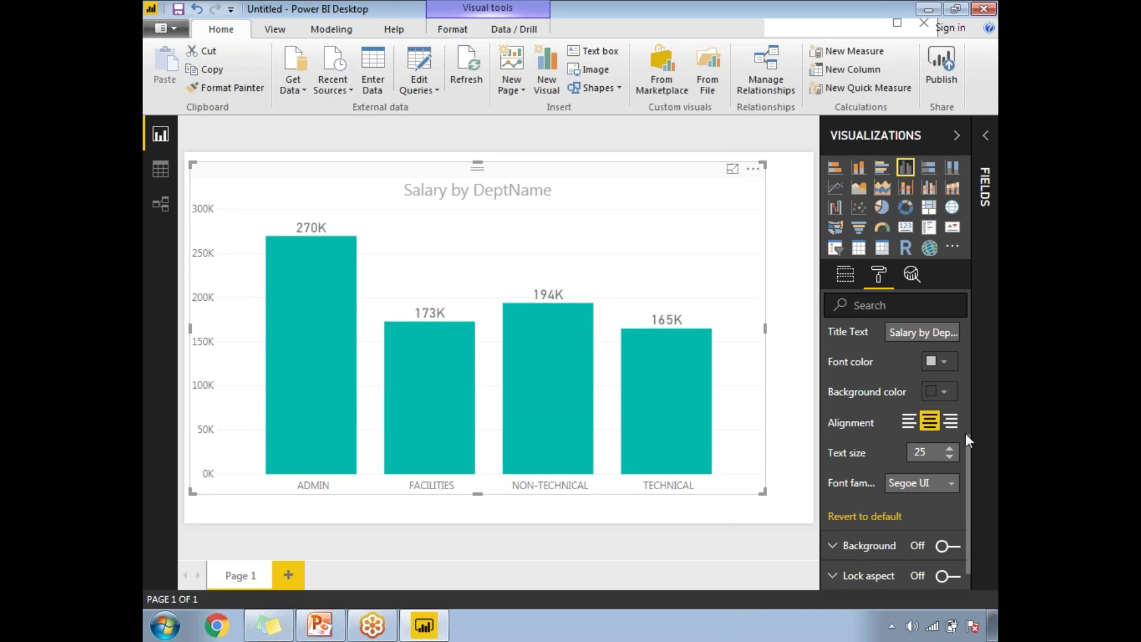
Step: Change the font color of the column chart's title to a teal theme shade
{"action": "scroll", "coordinate": [971, 449], "scroll_direction": "down", "scroll_amount": 1}
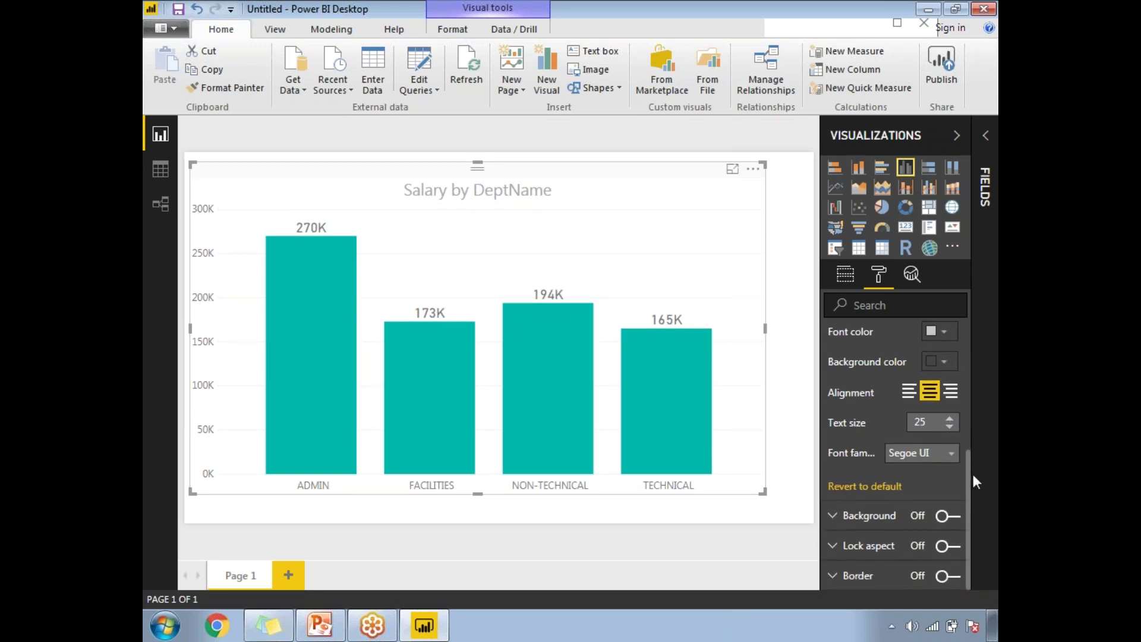
{"action": "scroll", "coordinate": [973, 473], "scroll_direction": "up", "scroll_amount": 2}
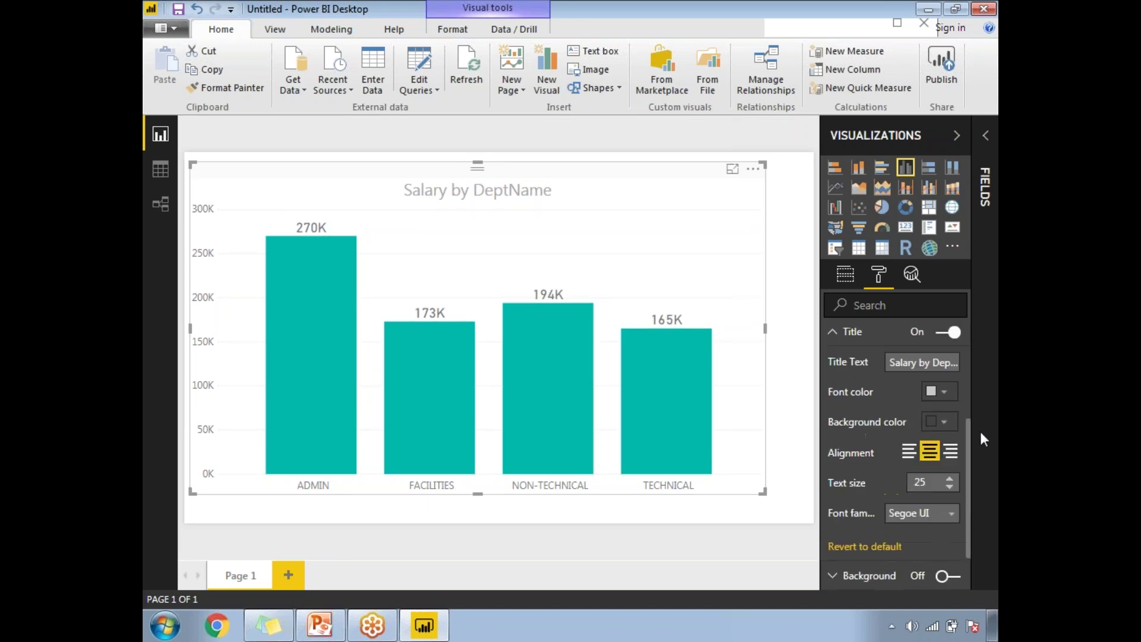
{"action": "left_click", "coordinate": [944, 397]}
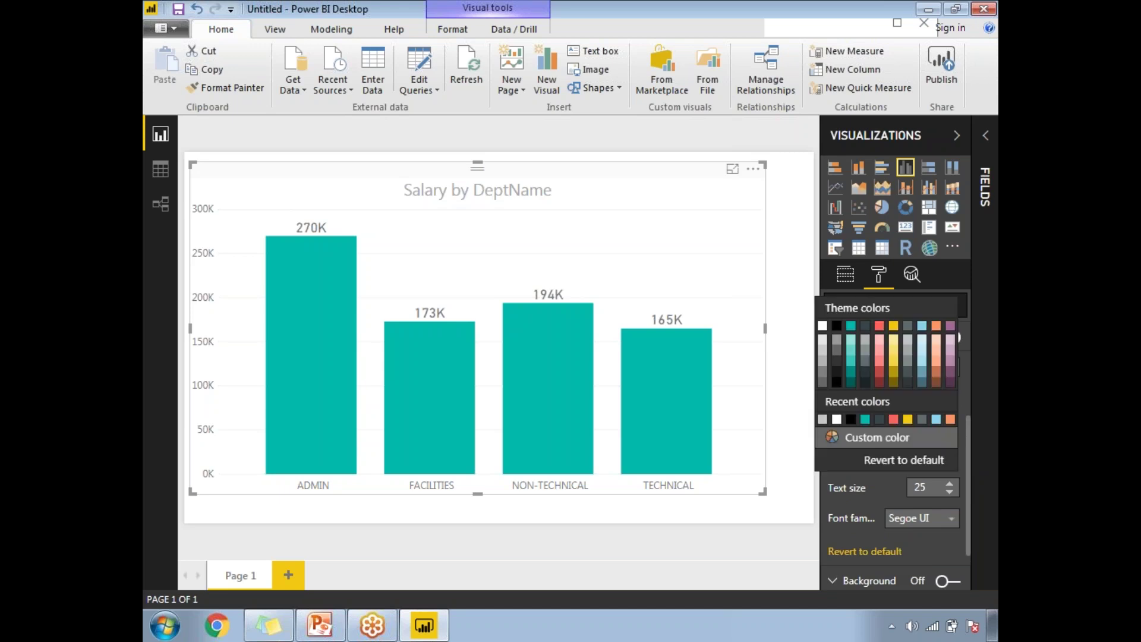
{"action": "left_click", "coordinate": [852, 364]}
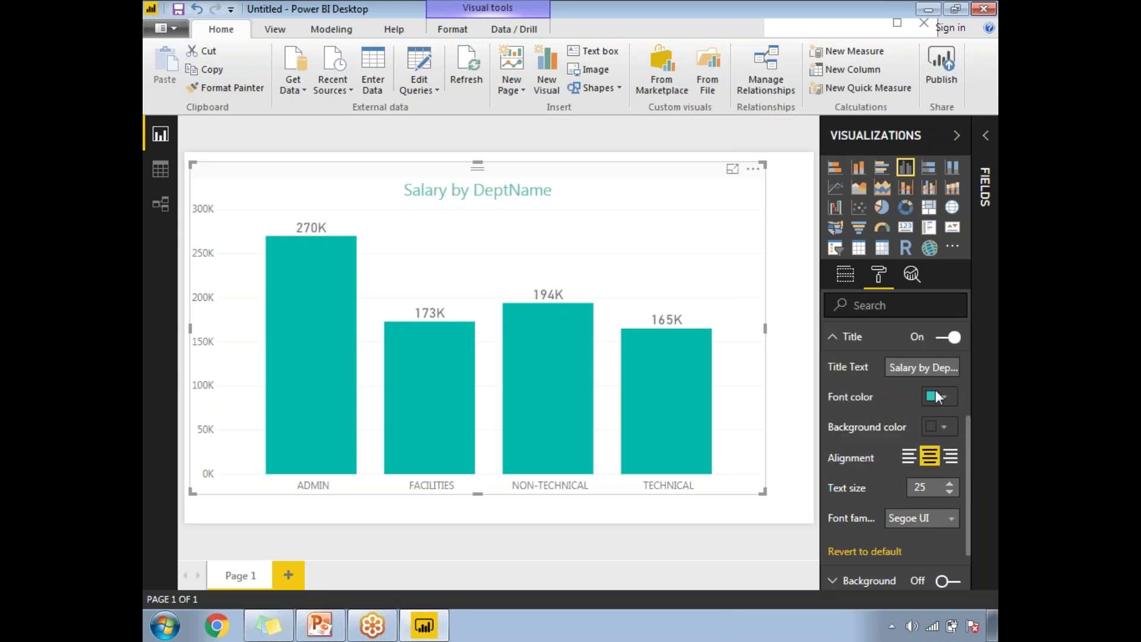
{"action": "left_click", "coordinate": [945, 430]}
{"action": "left_click", "coordinate": [975, 456]}
{"action": "left_click_drag", "start_coordinate": [969, 448], "coordinate": [982, 330]}
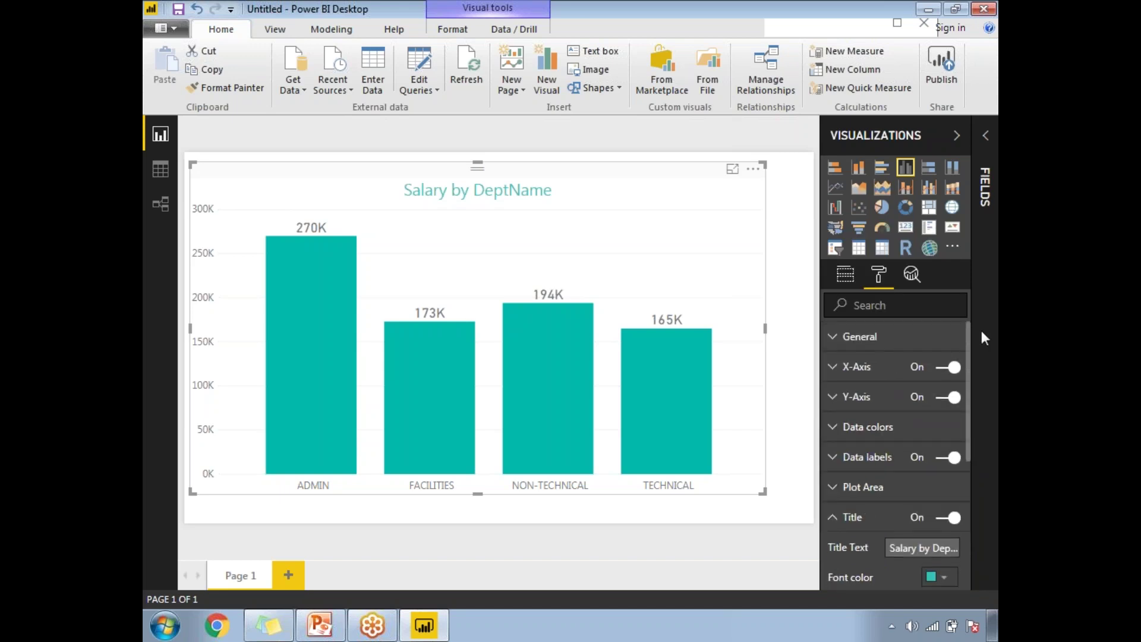
Step: Convert the column chart to a table visual and set its column headers' text size to 15
{"action": "left_click", "coordinate": [859, 249]}
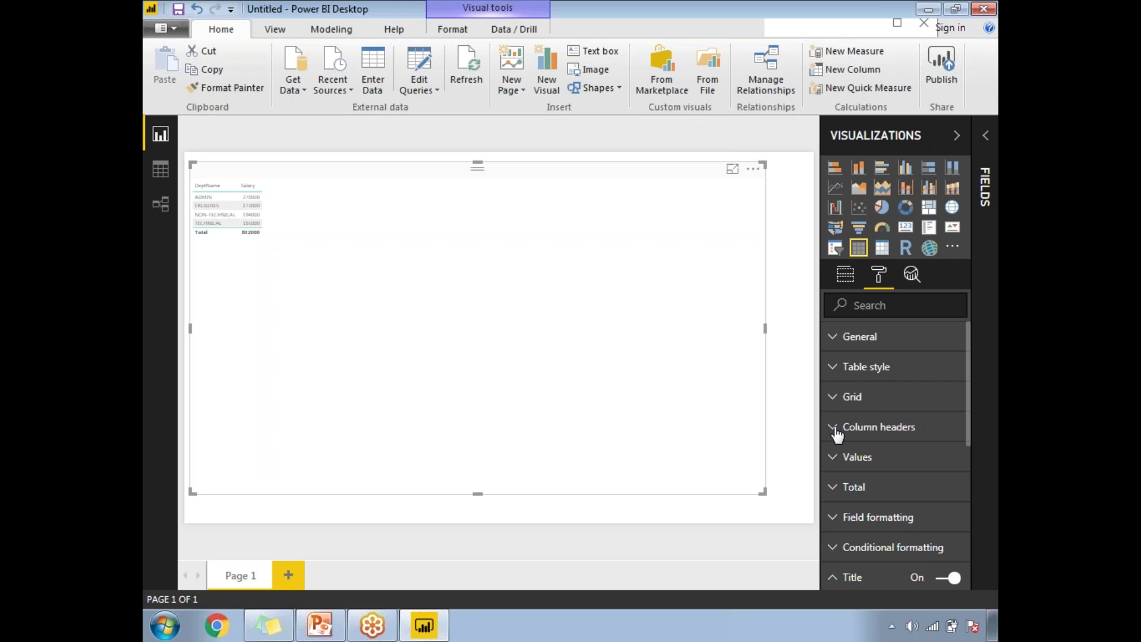
{"action": "left_click", "coordinate": [946, 432]}
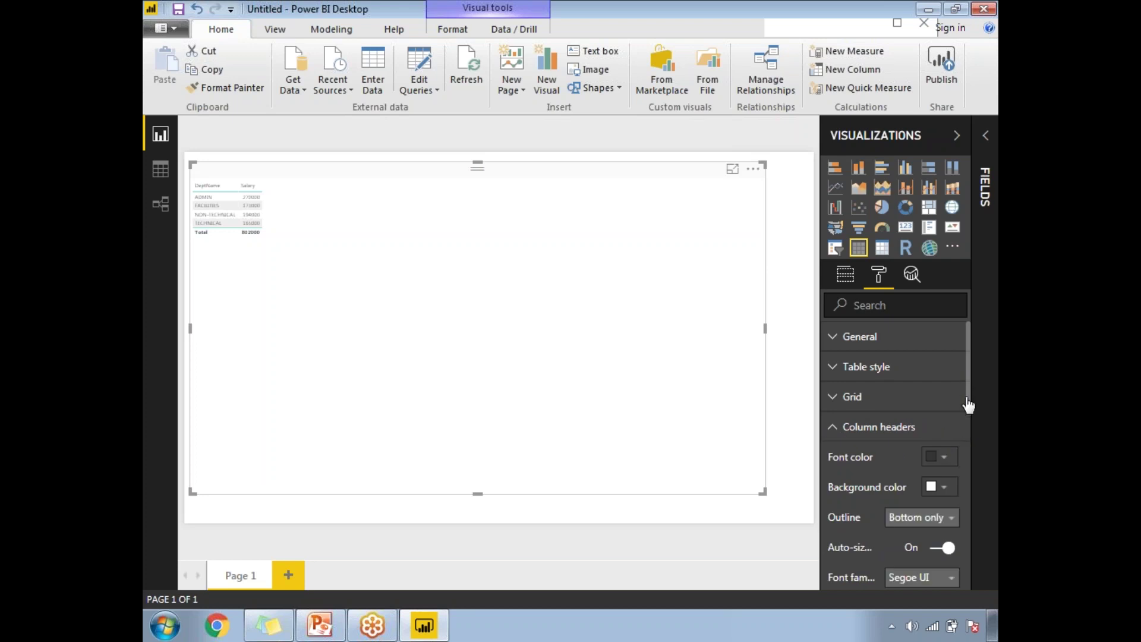
{"action": "scroll", "coordinate": [969, 399], "scroll_direction": "down", "scroll_amount": 3}
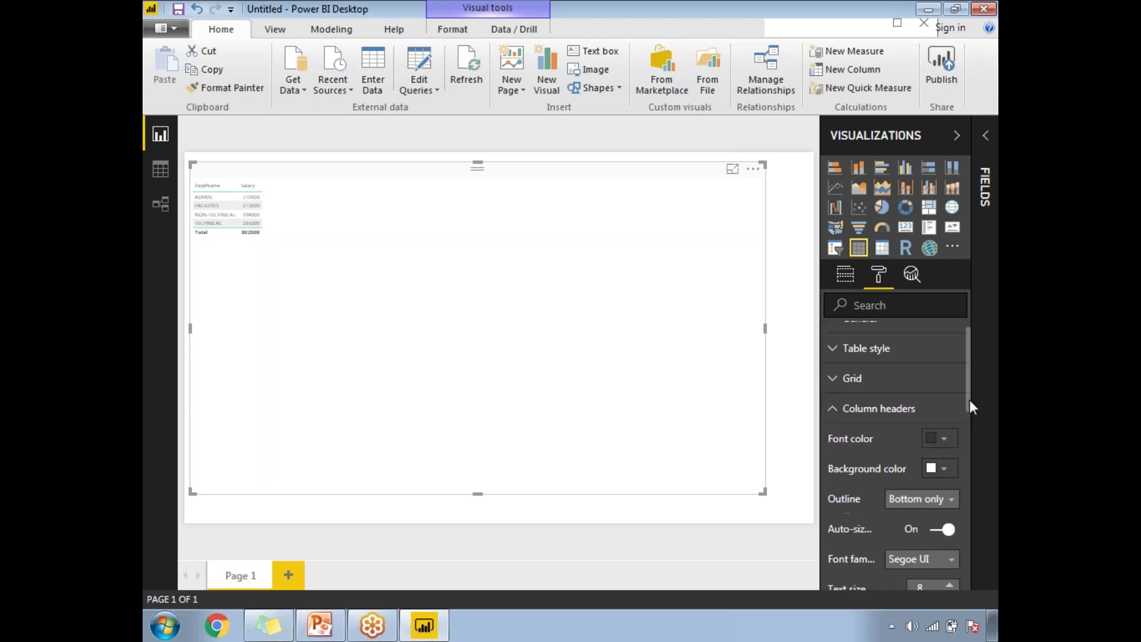
{"action": "left_click_drag", "start_coordinate": [969, 424], "coordinate": [968, 442]}
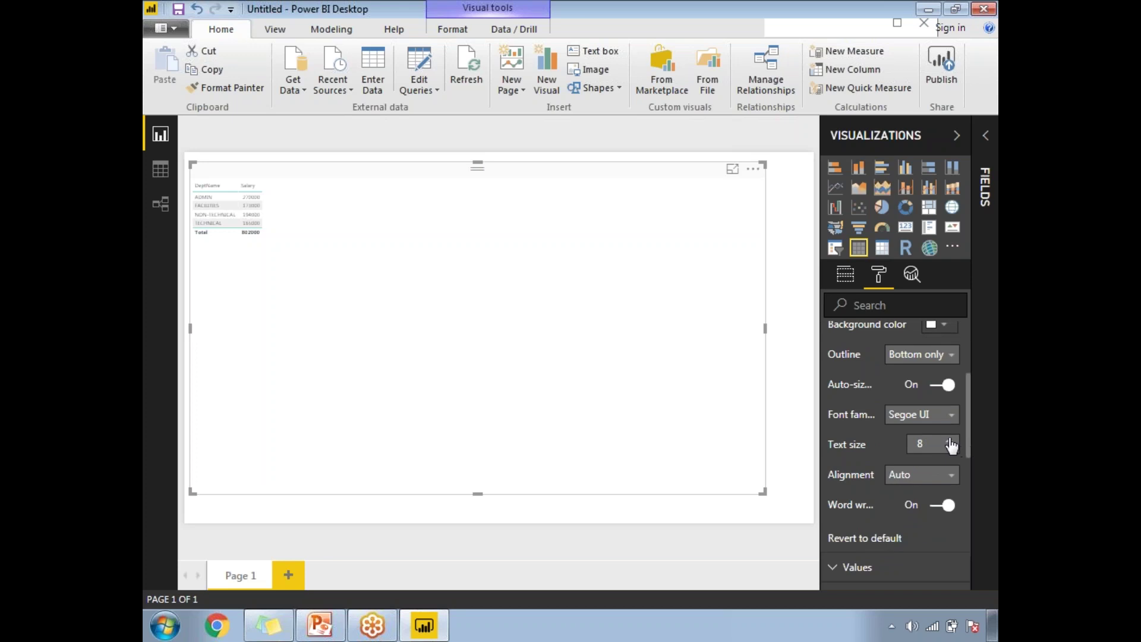
{"action": "left_click", "coordinate": [950, 441]}
{"action": "left_click", "coordinate": [950, 441]}
{"action": "left_click", "coordinate": [950, 442]}
{"action": "left_click", "coordinate": [950, 441]}
{"action": "left_click", "coordinate": [950, 441]}
{"action": "left_click", "coordinate": [950, 442]}
{"action": "left_click", "coordinate": [950, 441]}
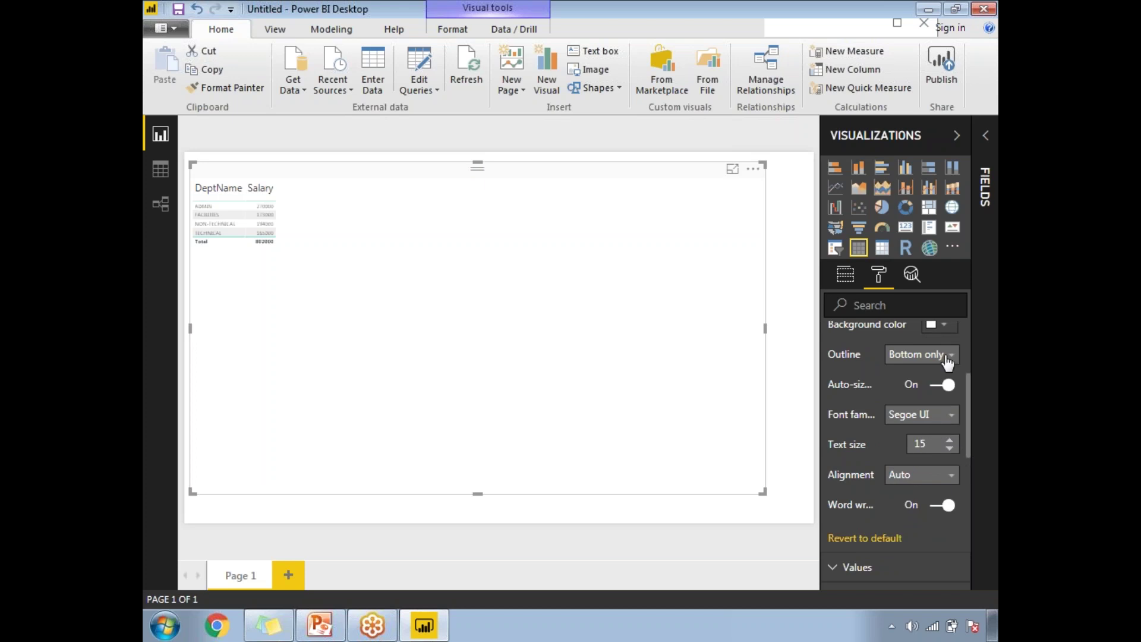
{"action": "left_click_drag", "start_coordinate": [967, 408], "coordinate": [972, 377]}
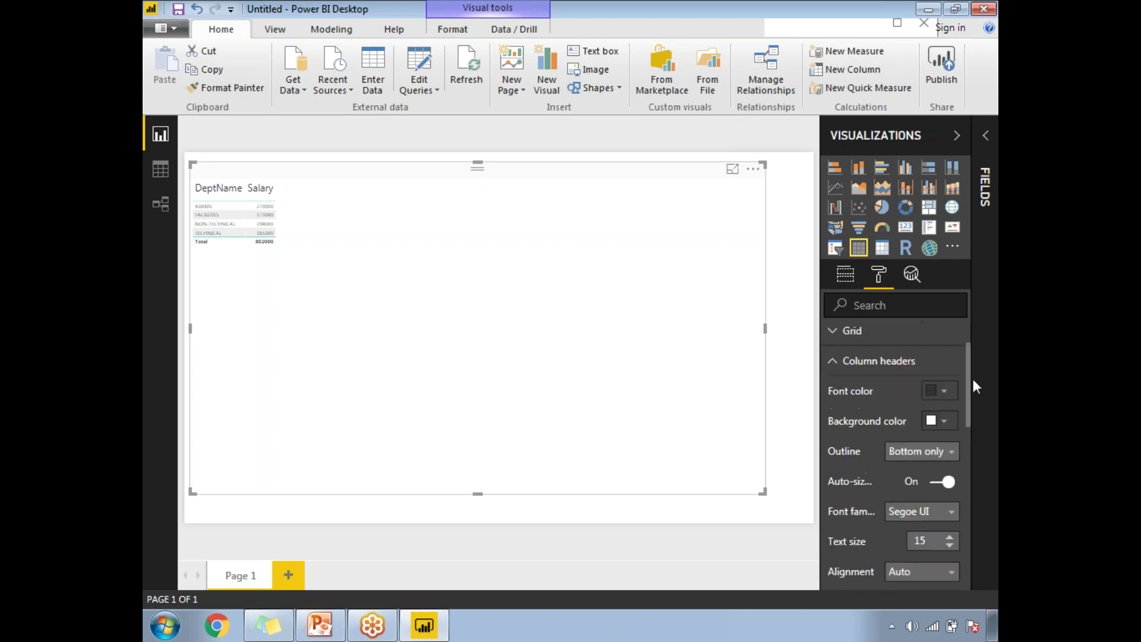
{"action": "left_click", "coordinate": [841, 368]}
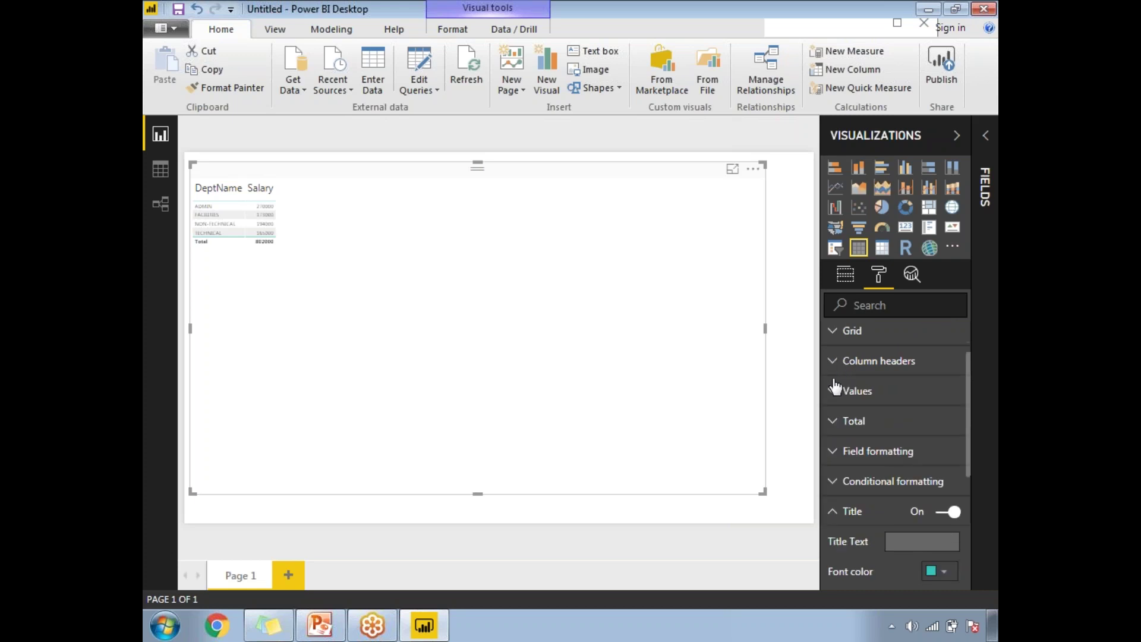
Step: Set the text size of the table visual's values to 17
{"action": "left_click", "coordinate": [864, 398]}
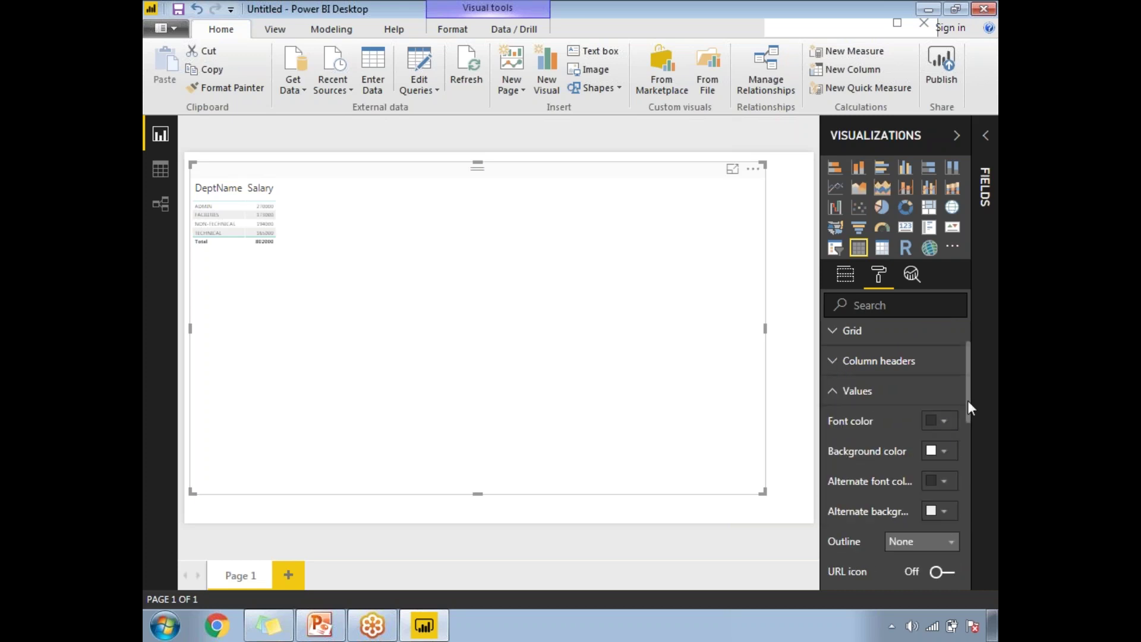
{"action": "left_click_drag", "start_coordinate": [965, 400], "coordinate": [961, 466]}
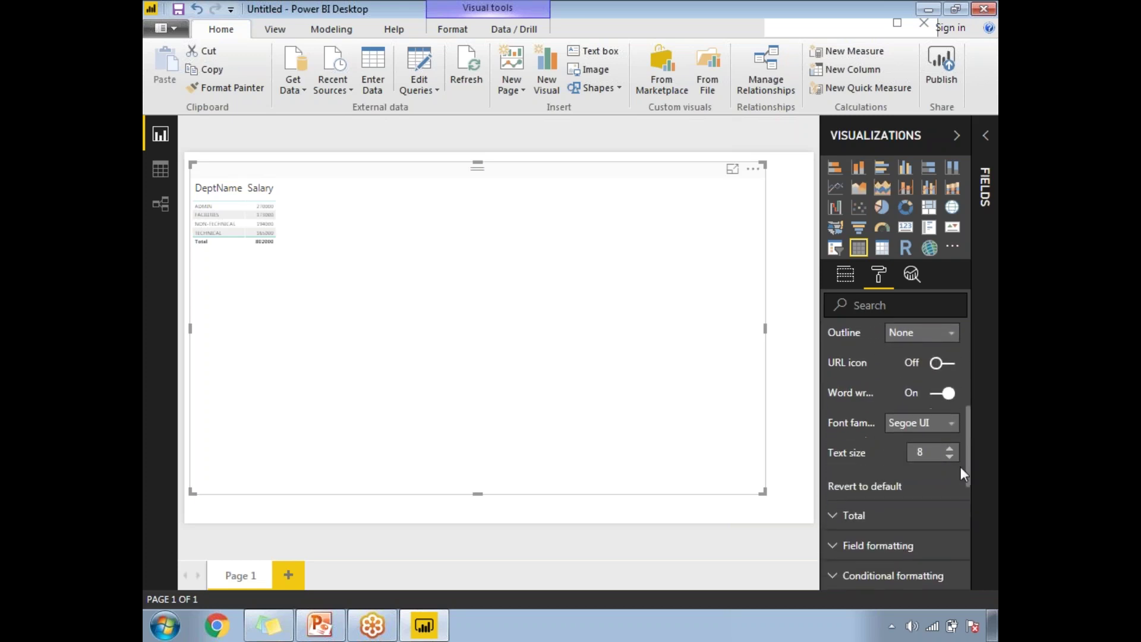
{"action": "left_click", "coordinate": [949, 451]}
{"action": "left_click", "coordinate": [949, 450]}
{"action": "left_click", "coordinate": [949, 450]}
{"action": "left_click", "coordinate": [949, 450]}
{"action": "left_click", "coordinate": [949, 451]}
{"action": "left_click", "coordinate": [949, 451]}
{"action": "left_click", "coordinate": [950, 451]}
{"action": "left_click", "coordinate": [949, 450]}
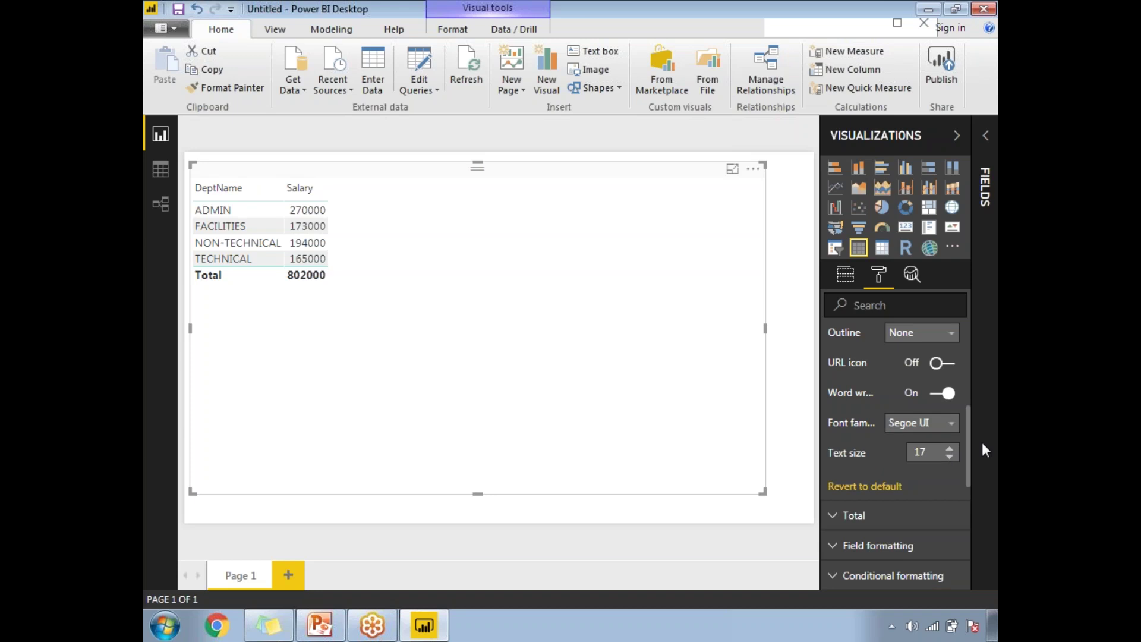
{"action": "left_click_drag", "start_coordinate": [965, 441], "coordinate": [974, 393]}
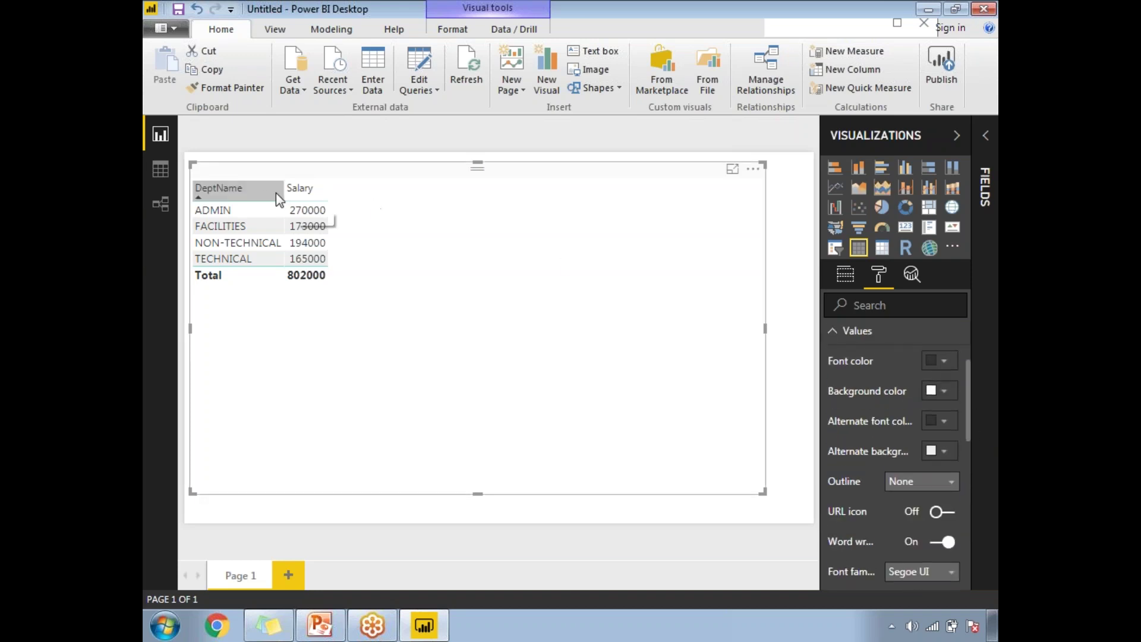
Step: Sort the table visual by DeptName descending, and re-sort it by Salary in ascending and finally descending order
{"action": "left_click", "coordinate": [209, 193]}
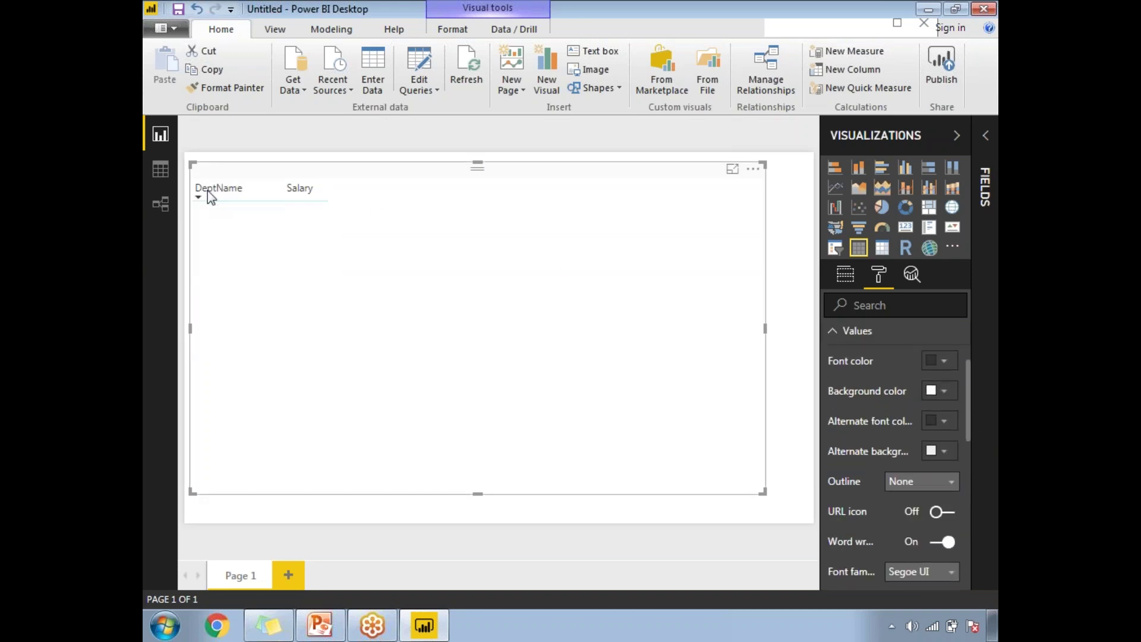
{"action": "left_click", "coordinate": [305, 200]}
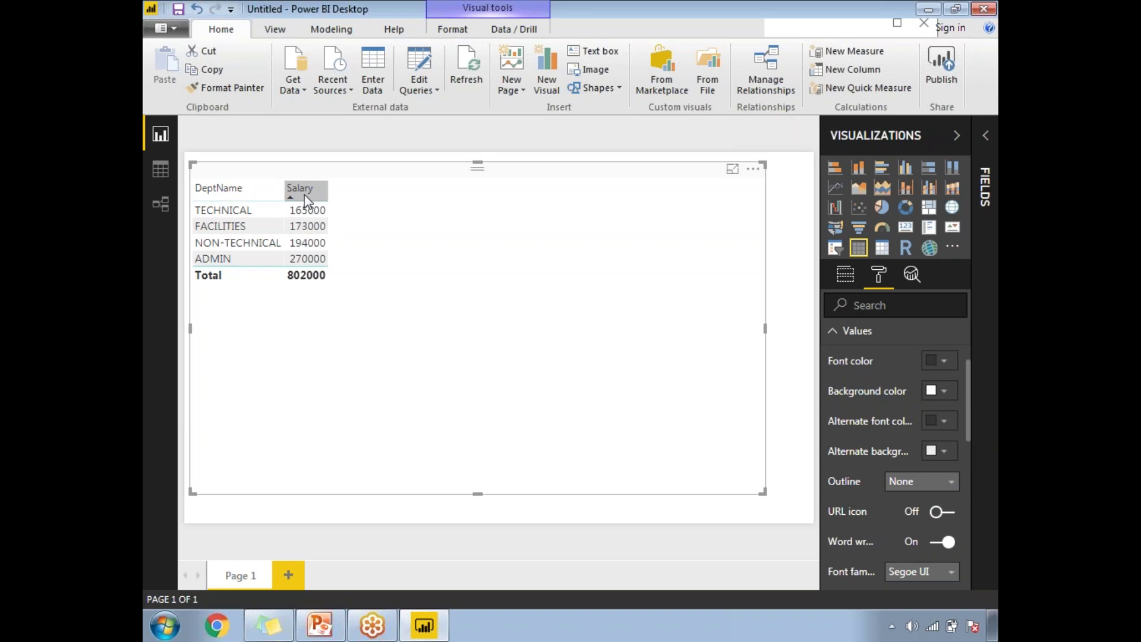
{"action": "left_click", "coordinate": [304, 195]}
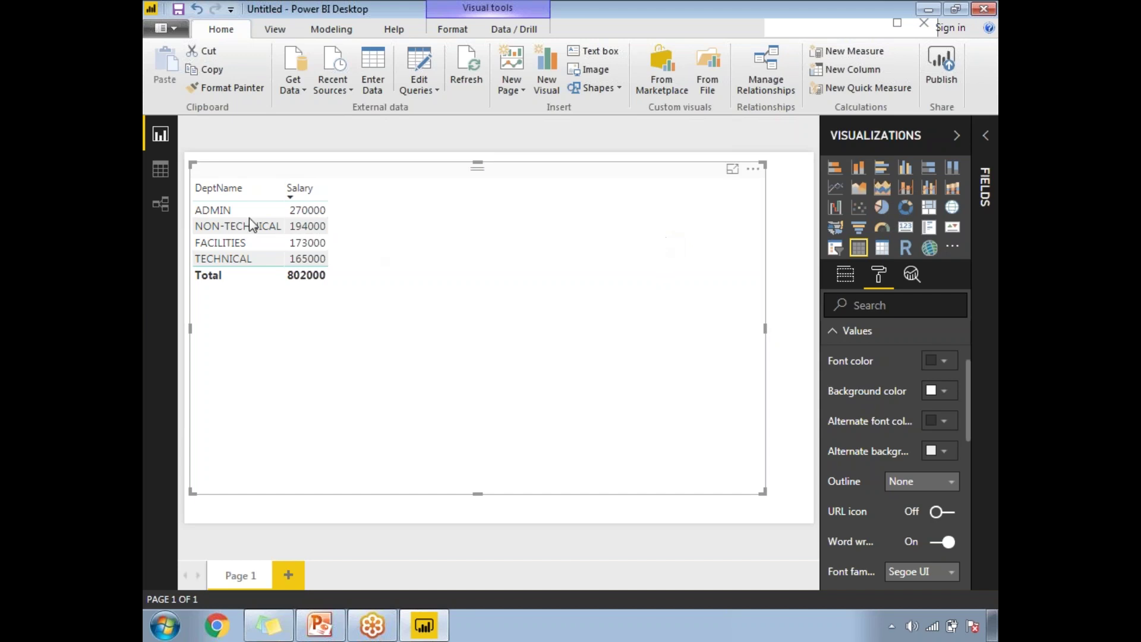
Step: Review the EMP–DEPARTMENT relationship and the EMP data with its DeptName column, and convert the table visual back to a clustered column chart
{"action": "left_click", "coordinate": [162, 204]}
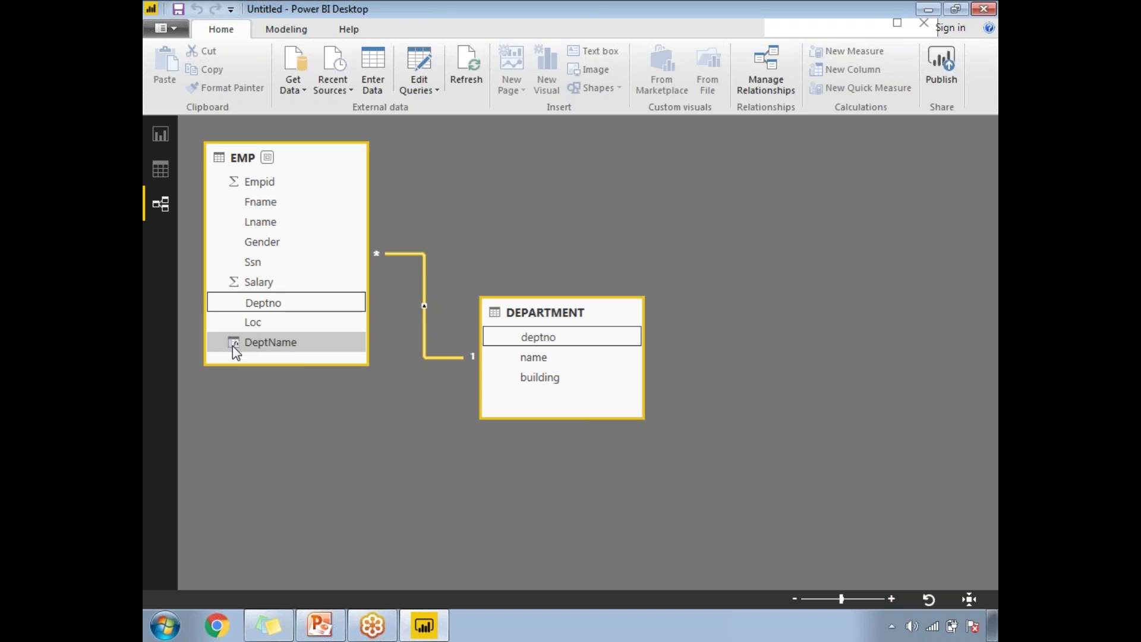
{"action": "left_click", "coordinate": [161, 168]}
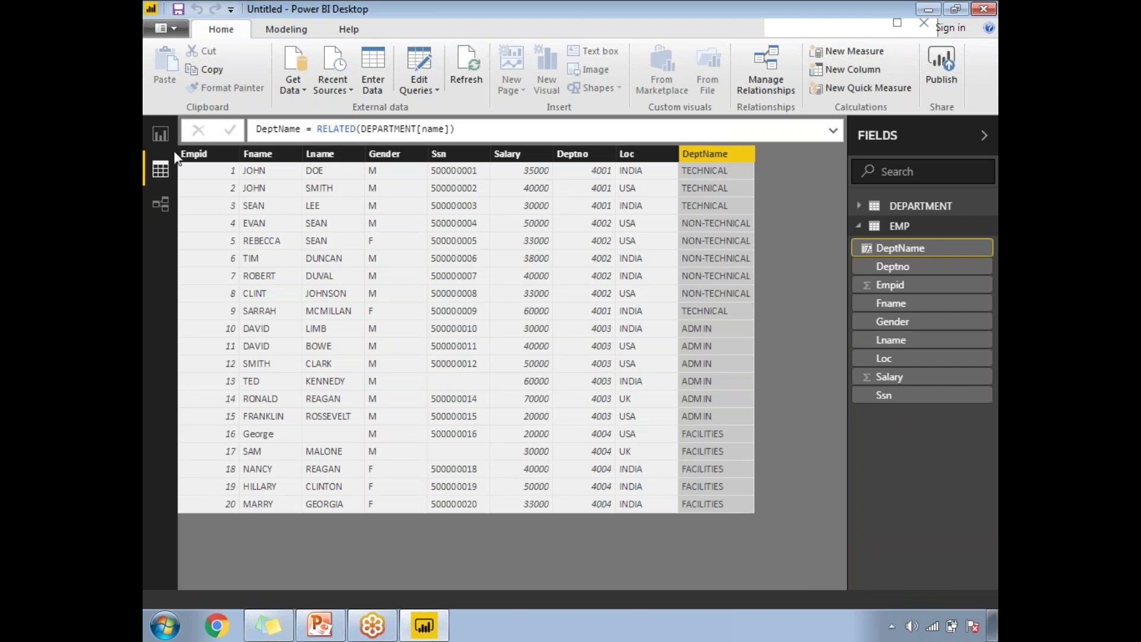
{"action": "left_click", "coordinate": [159, 134]}
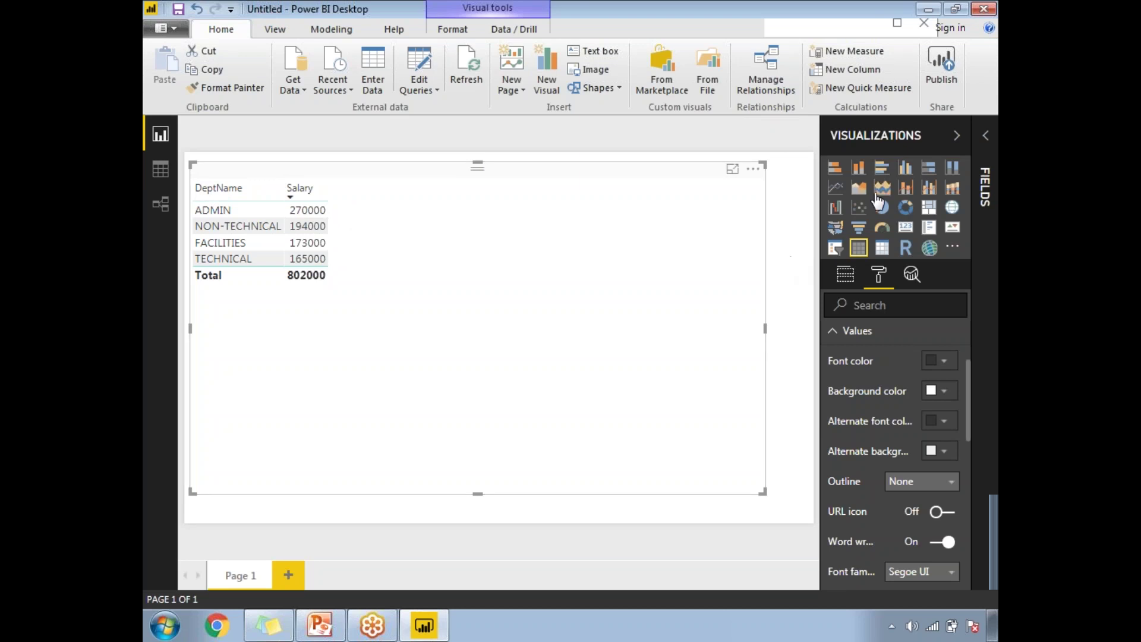
{"action": "left_click", "coordinate": [906, 171]}
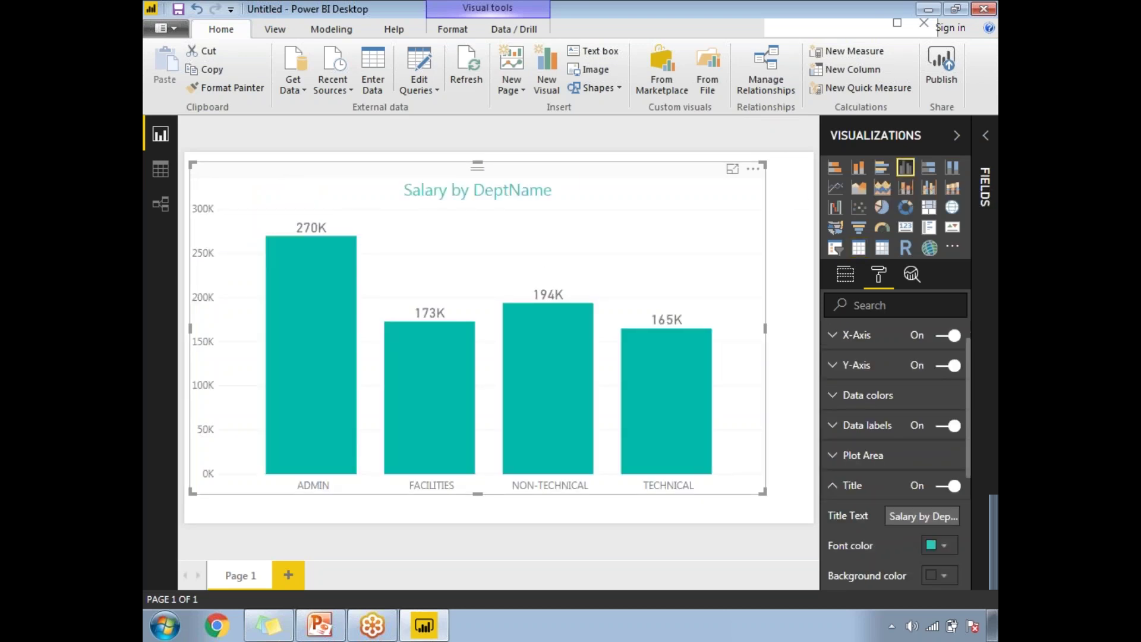